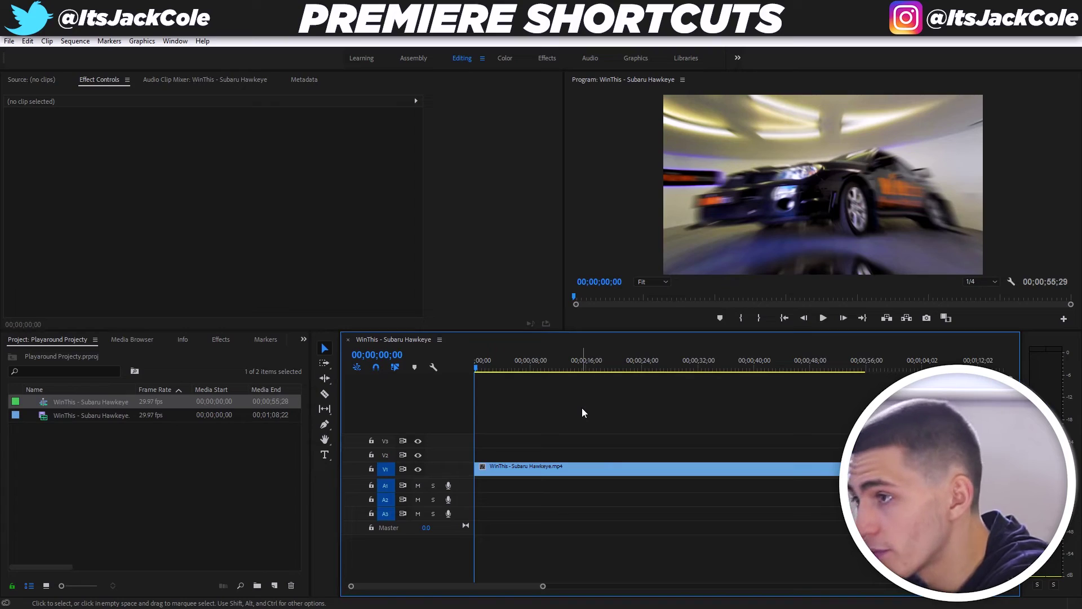
Step: Split the WinThis - Subaru Hawkeye clip at 00;00;14;22 and delete the portion after the cut
{"action": "left_click_drag", "start_coordinate": [475, 366], "coordinate": [439, 380]}
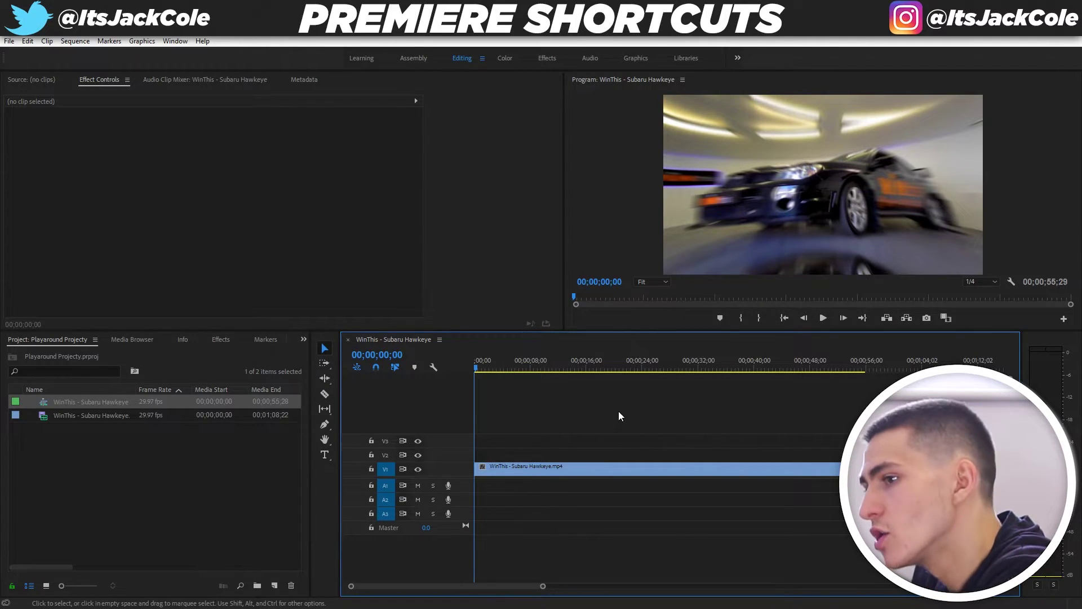
{"action": "left_click_drag", "start_coordinate": [479, 366], "coordinate": [578, 382]}
{"action": "key", "text": "ctrl+k"}
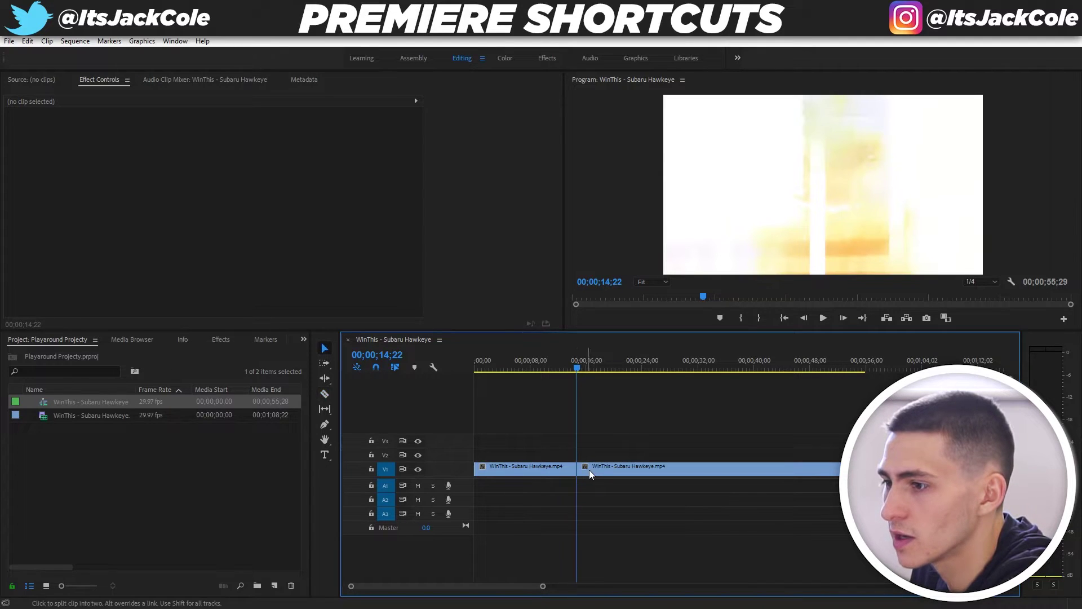
{"action": "left_click", "coordinate": [590, 469]}
{"action": "key", "text": "Delete"}
Step: Mark an out point at the clip's end, 00;00;14;22, and return the playhead to the sequence start
{"action": "key", "text": "space"}
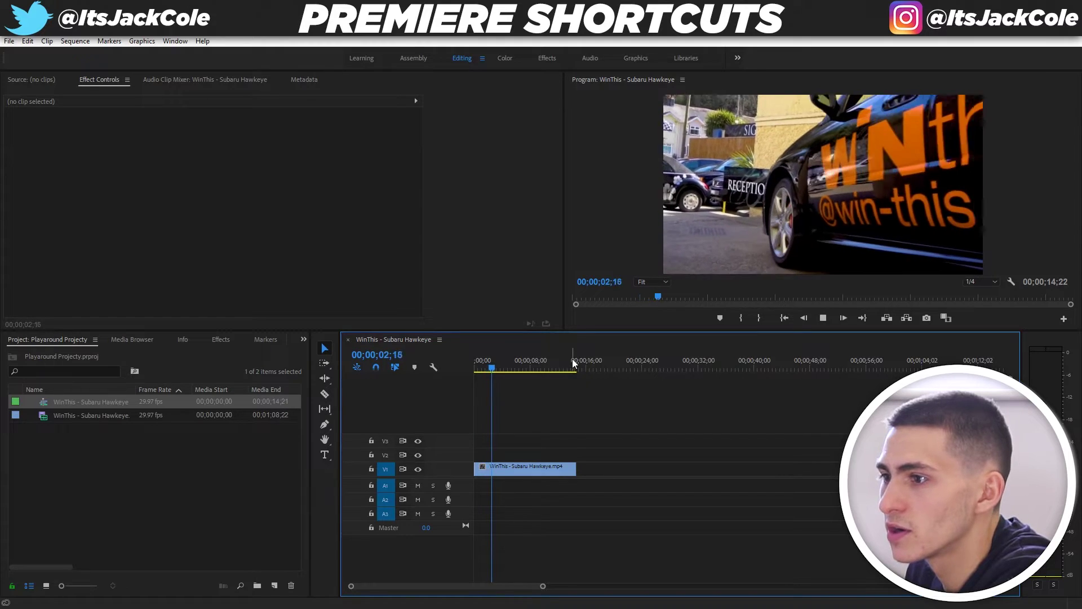
{"action": "left_click", "coordinate": [575, 360]}
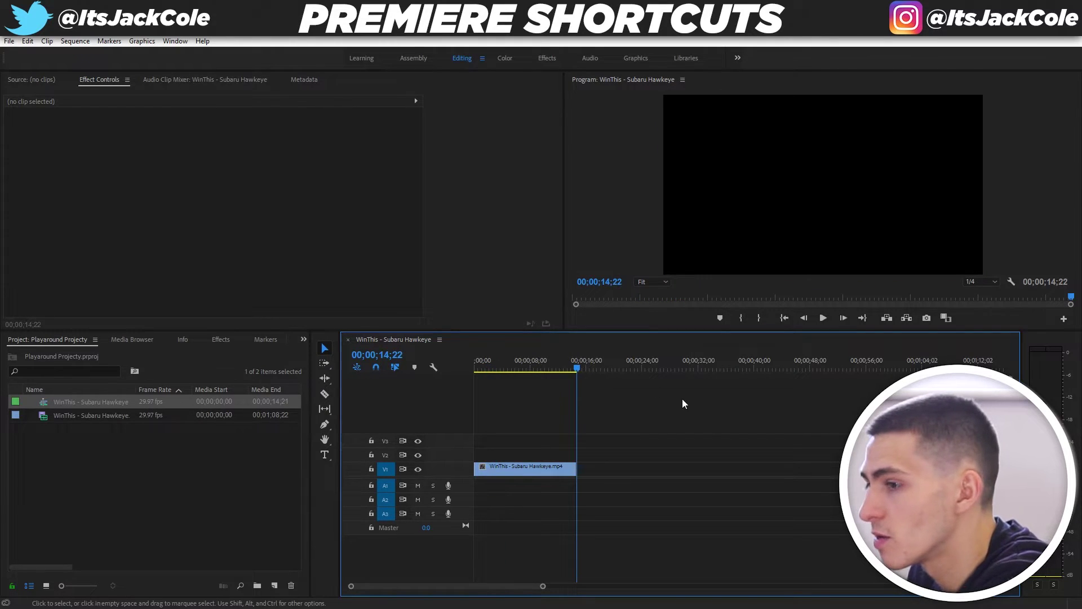
{"action": "key", "text": "o"}
{"action": "key", "text": "Home"}
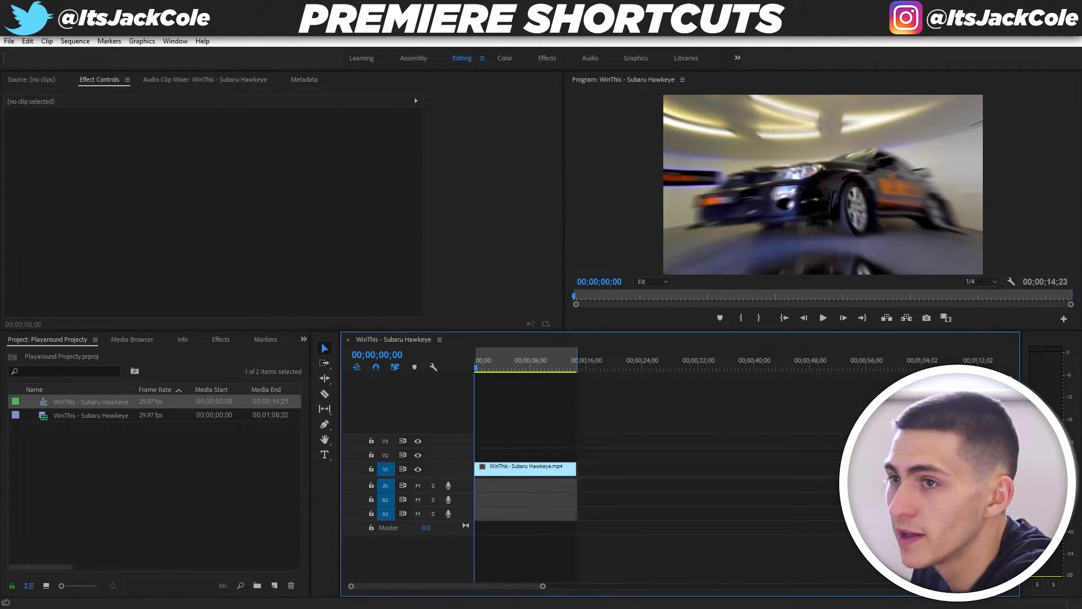
Step: Open the media export settings for the marked range, view the format choices, and close without exporting
{"action": "left_click", "coordinate": [9, 42]}
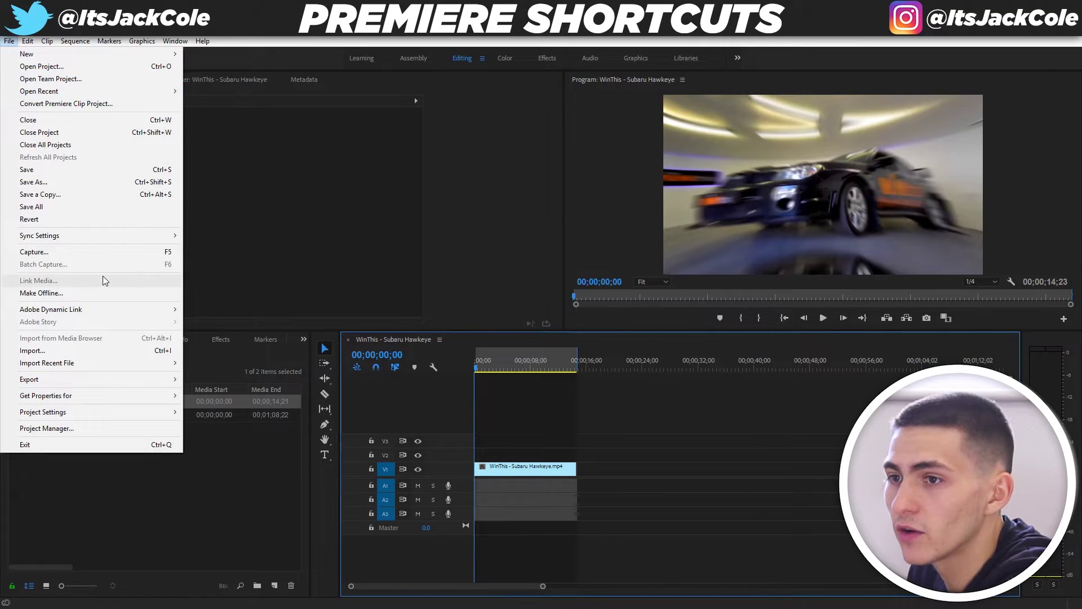
{"action": "mouse_move", "coordinate": [108, 375]}
{"action": "left_click", "coordinate": [214, 378]}
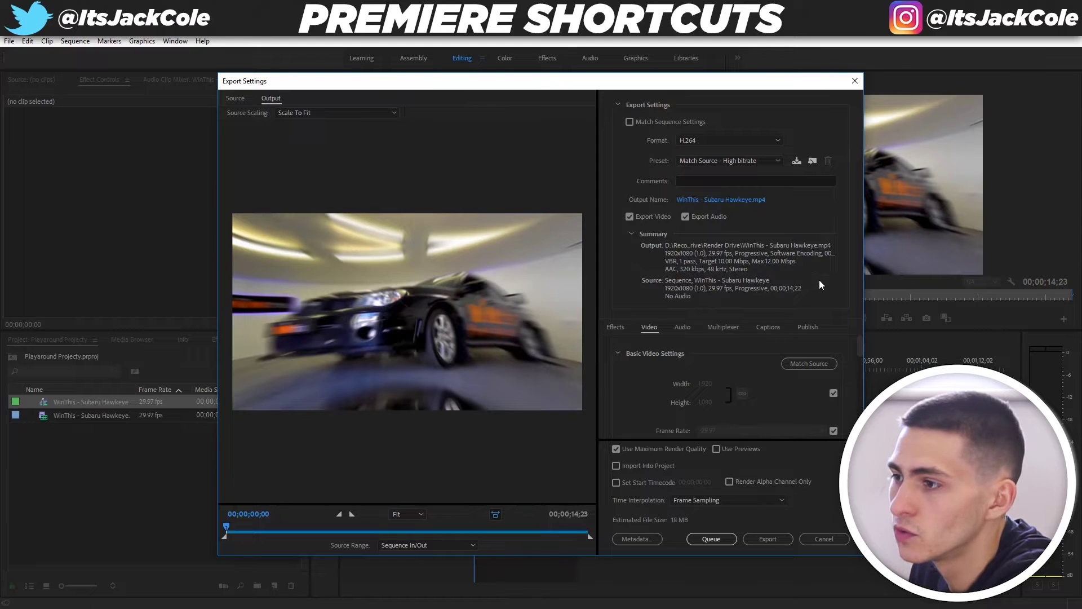
{"action": "left_click", "coordinate": [715, 140]}
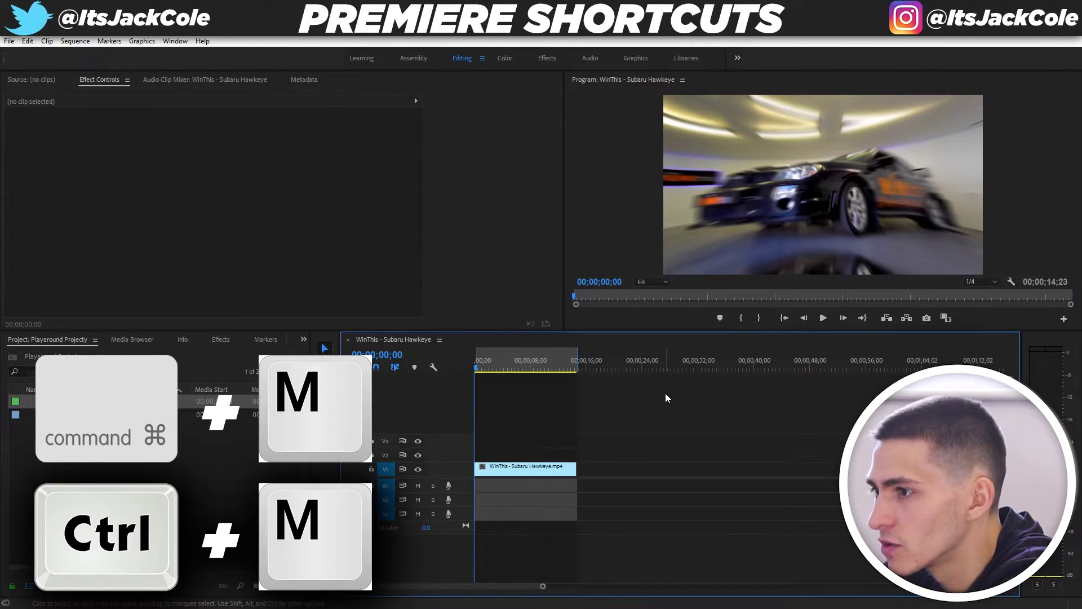
{"action": "key", "text": "ctrl+m"}
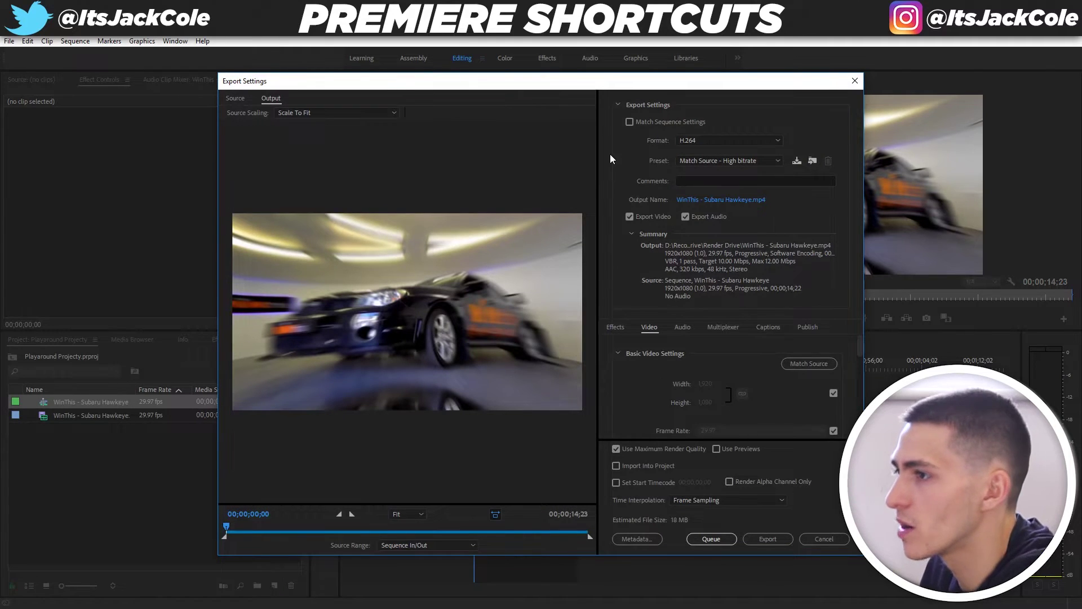
{"action": "left_click", "coordinate": [840, 536]}
Step: Scrub past the end of the marked range, return to the start, and review the video export settings without exporting
{"action": "left_click", "coordinate": [568, 365]}
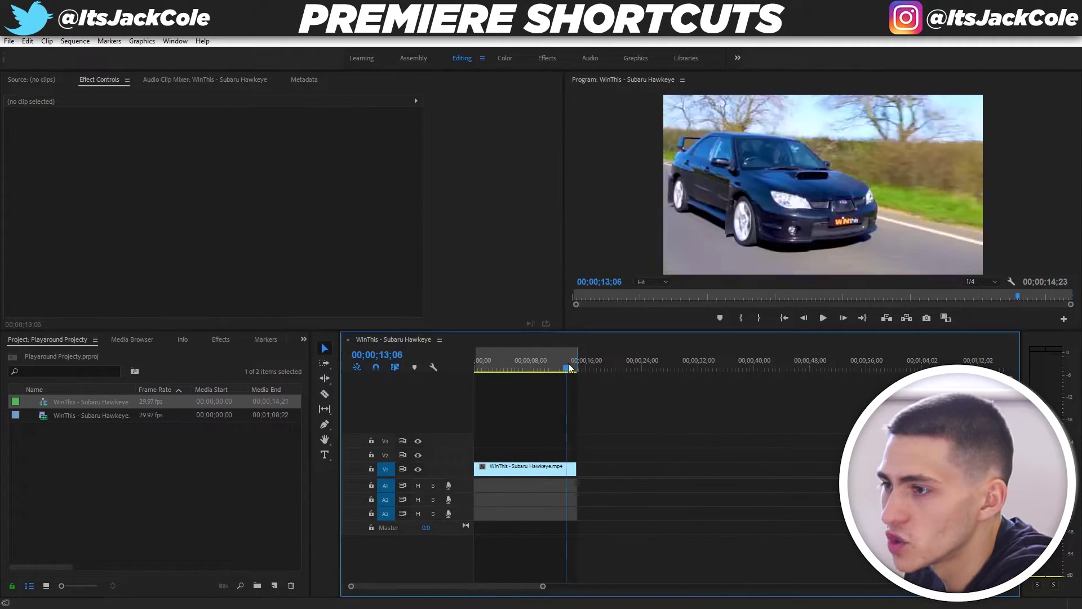
{"action": "left_click_drag", "start_coordinate": [568, 367], "coordinate": [596, 370]}
{"action": "key", "text": "Home"}
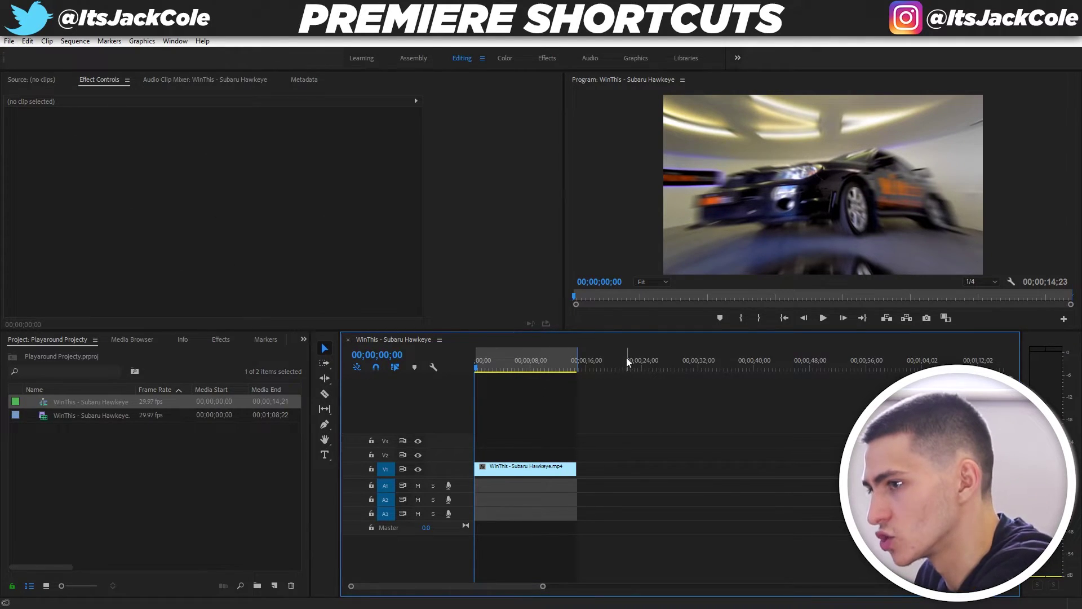
{"action": "key", "text": "ctrl+m"}
{"action": "scroll", "coordinate": [613, 375], "scroll_direction": "down", "scroll_amount": 1}
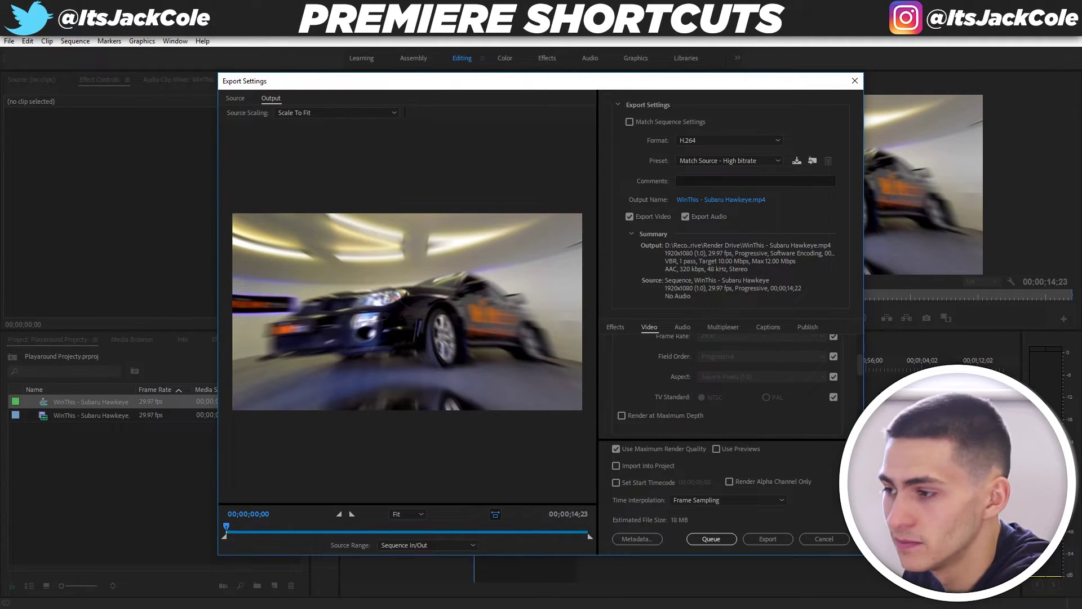
{"action": "left_click", "coordinate": [824, 539]}
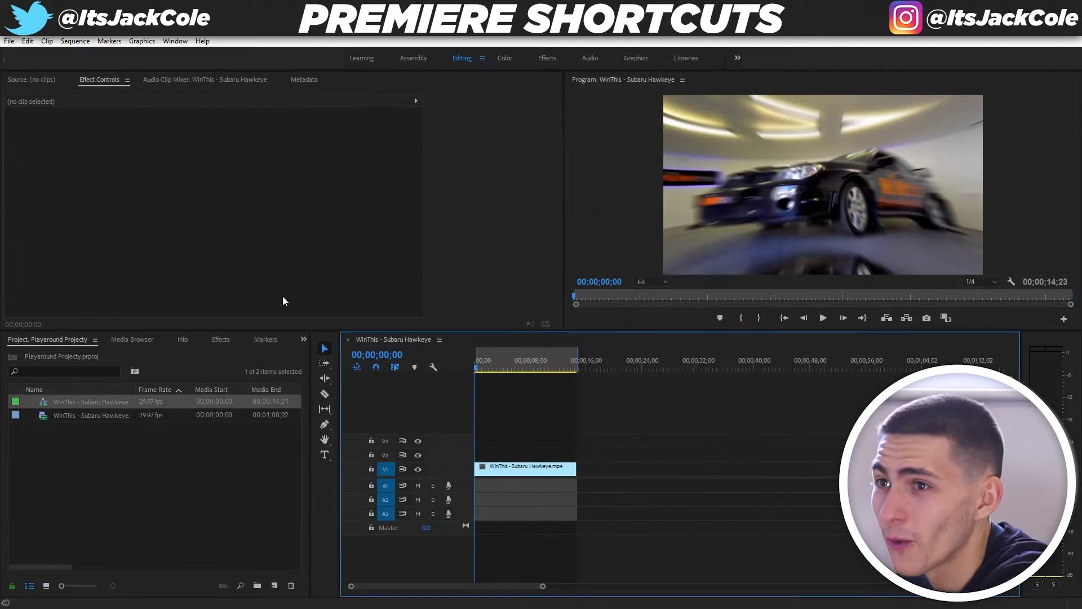
Step: Look up the media export command and its assigned shortcut among the export options
{"action": "left_click", "coordinate": [9, 41]}
{"action": "mouse_move", "coordinate": [111, 381]}
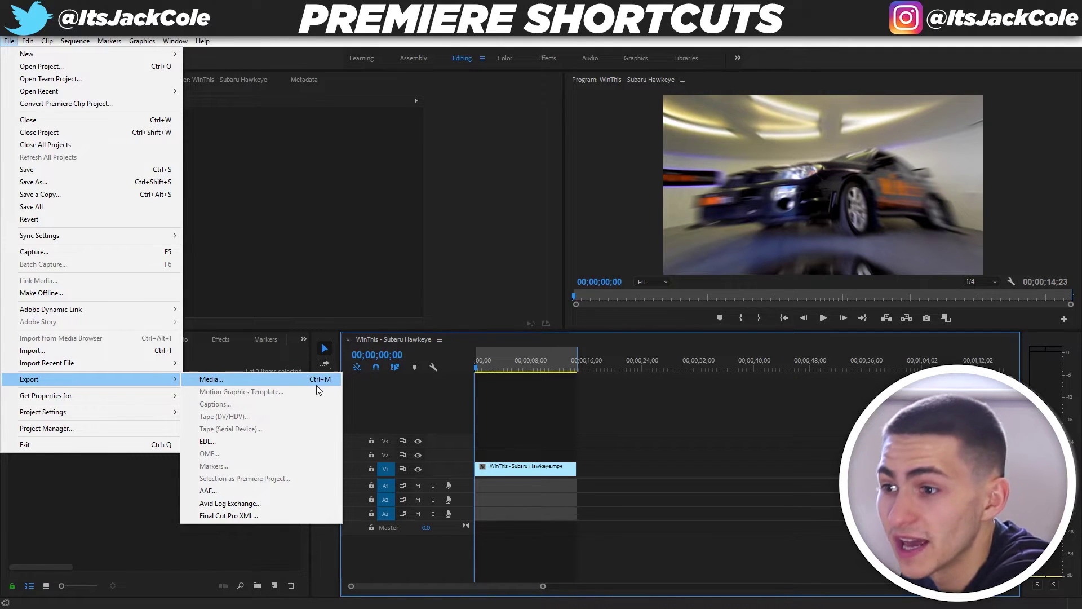
{"action": "left_click", "coordinate": [610, 415]}
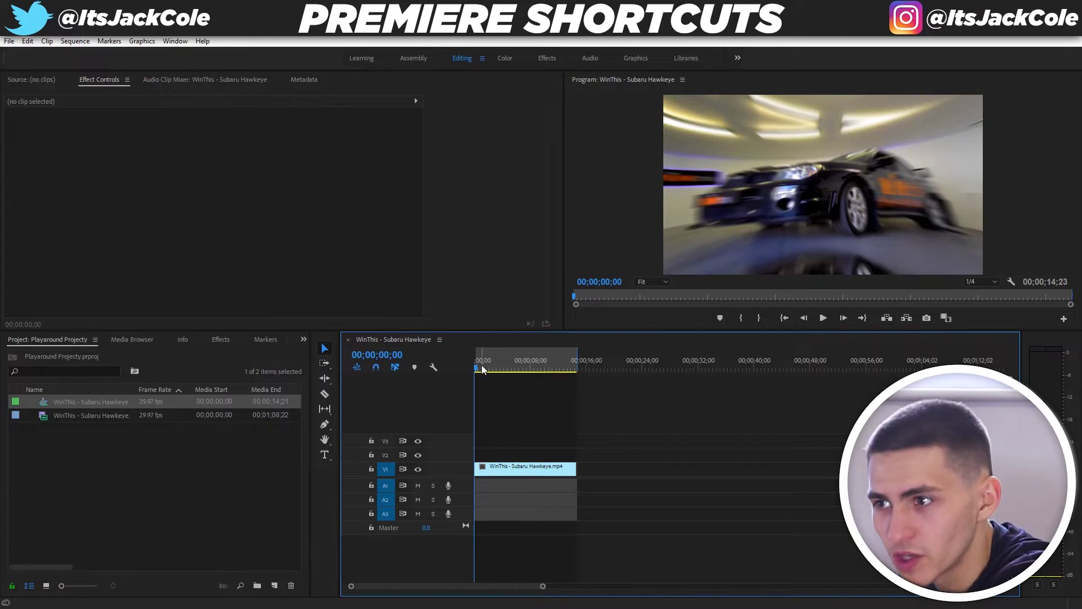
Step: Mark the single frame at 00;00;07;00 as both the in and out point of the sequence
{"action": "left_click_drag", "start_coordinate": [485, 369], "coordinate": [524, 378]}
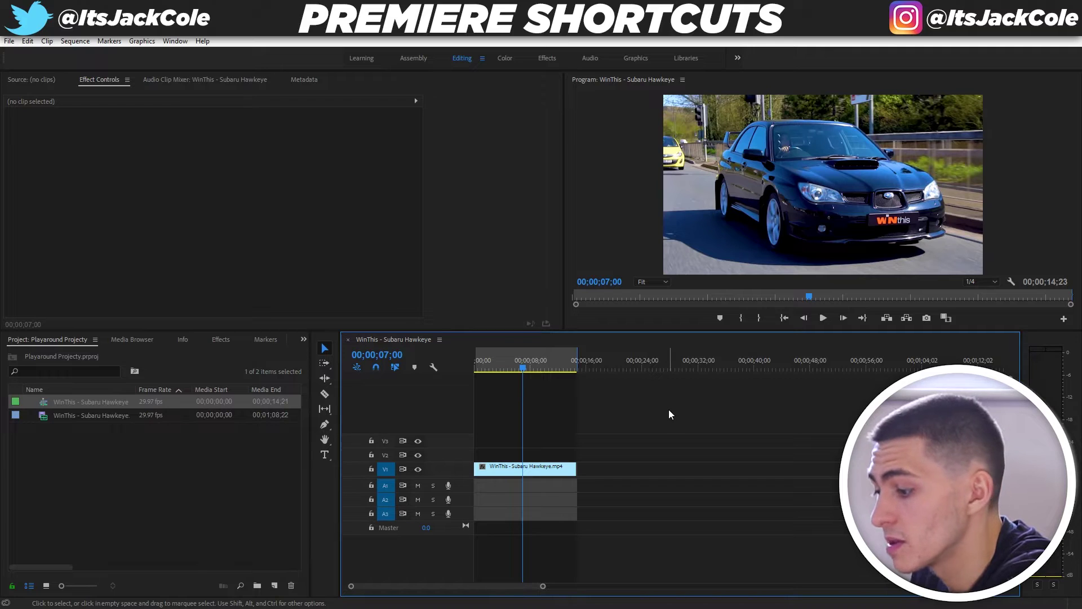
{"action": "key", "text": "i"}
{"action": "key", "text": "o"}
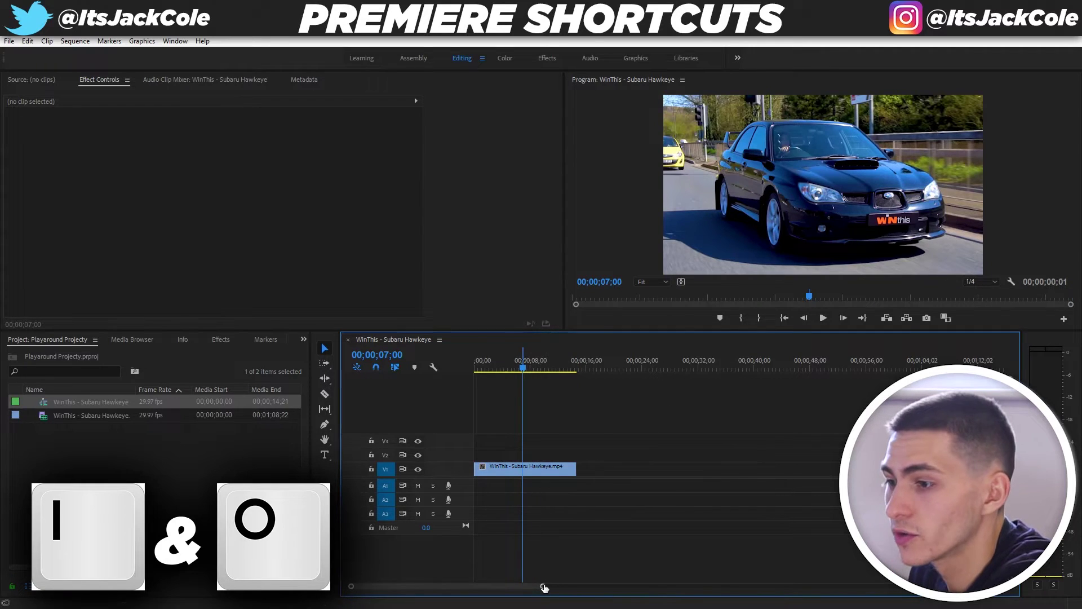
{"action": "left_click_drag", "start_coordinate": [542, 587], "coordinate": [424, 581]}
{"action": "mouse_move", "coordinate": [744, 368]}
{"action": "left_mouse_down"}
{"action": "mouse_move", "coordinate": [756, 371]}
{"action": "mouse_move", "coordinate": [742, 370]}
{"action": "left_mouse_up"}
{"action": "left_click_drag", "start_coordinate": [370, 586], "coordinate": [464, 587]}
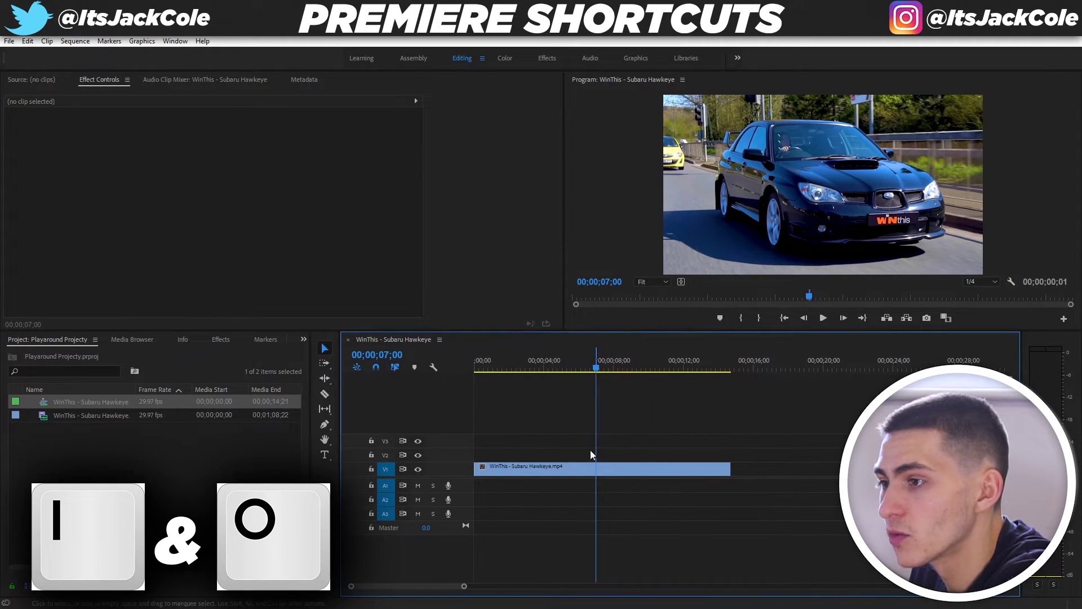
Step: Export the marked single frame with the export format set to PNG
{"action": "key", "text": "ctrl+m"}
{"action": "left_click", "coordinate": [715, 140]}
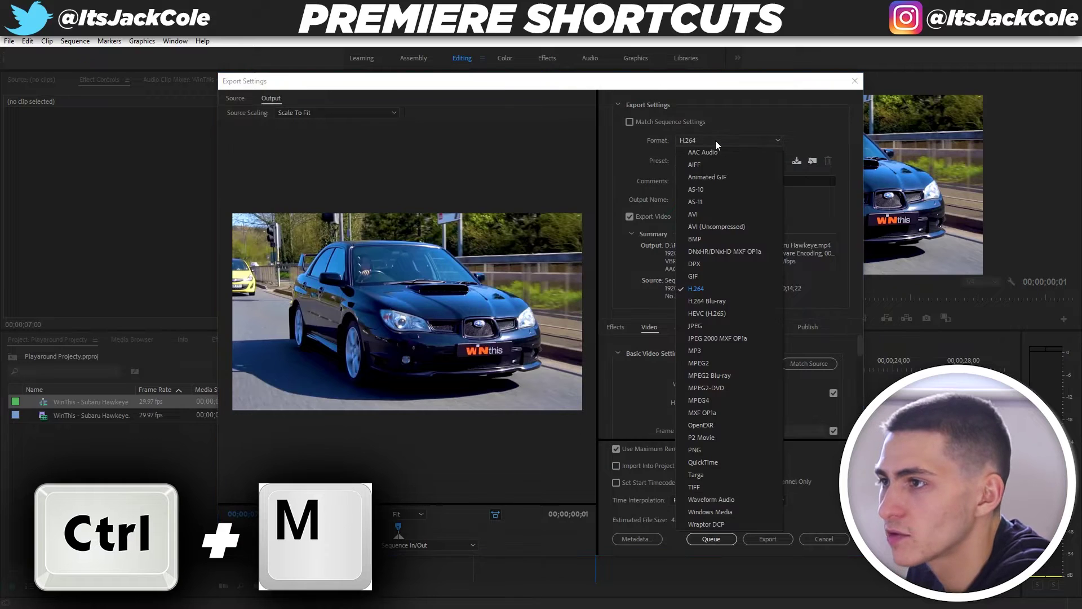
{"action": "left_click", "coordinate": [732, 452]}
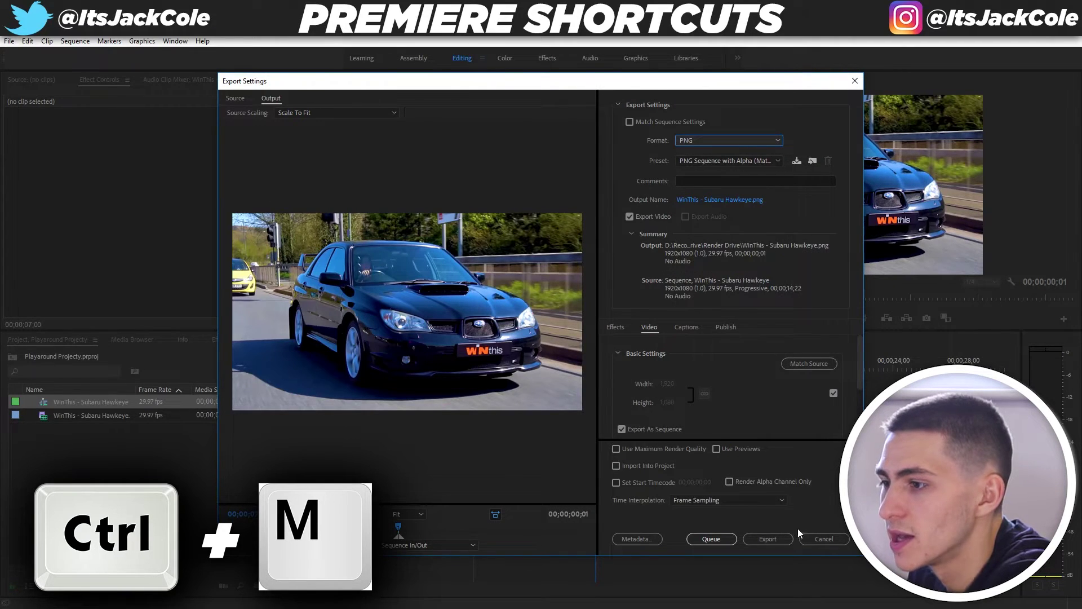
{"action": "left_click", "coordinate": [785, 539]}
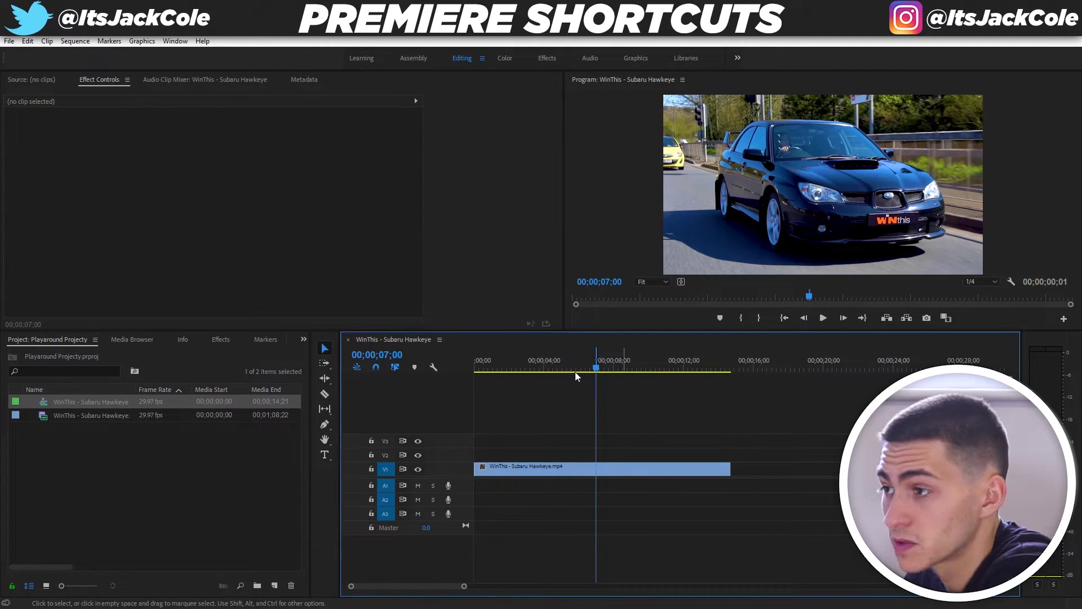
Step: Mark the whole Subaru Hawkeye clip as the sequence's in-to-out range
{"action": "key", "text": "o"}
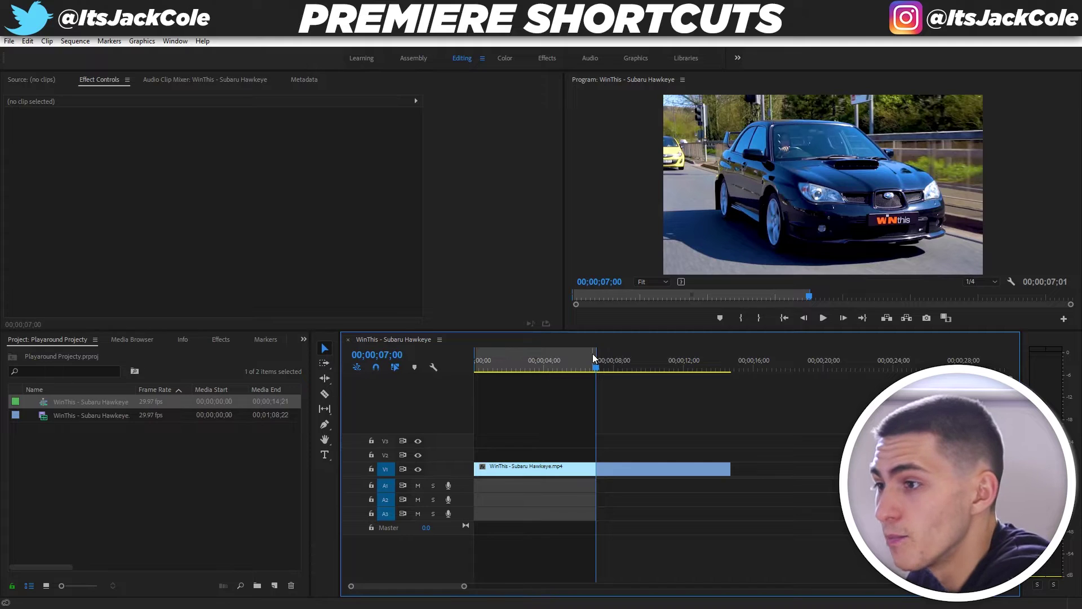
{"action": "key", "text": "x"}
{"action": "left_click", "coordinate": [602, 475]}
{"action": "left_click", "coordinate": [631, 431]}
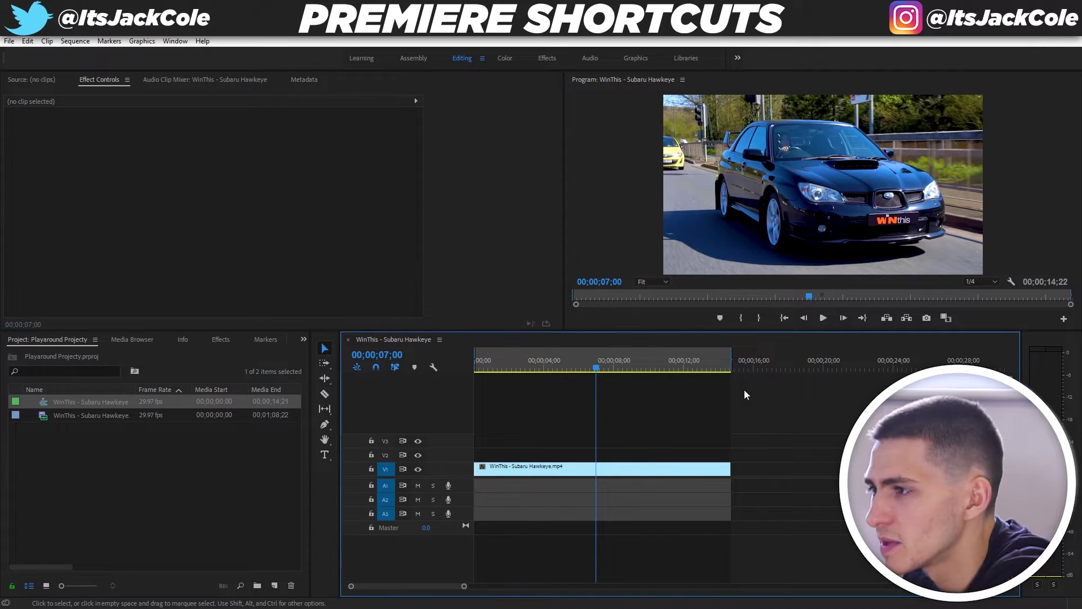
Step: Export the frame at 00;00;07;00 as a PNG still to the Shared Screenshots folder
{"action": "left_click", "coordinate": [926, 318]}
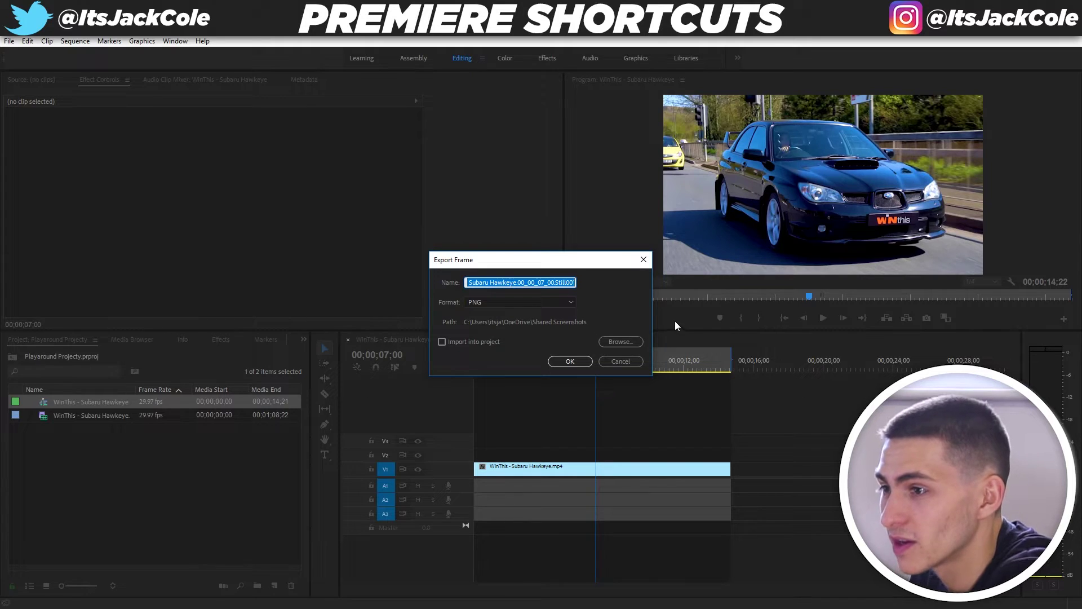
{"action": "left_click", "coordinate": [538, 304]}
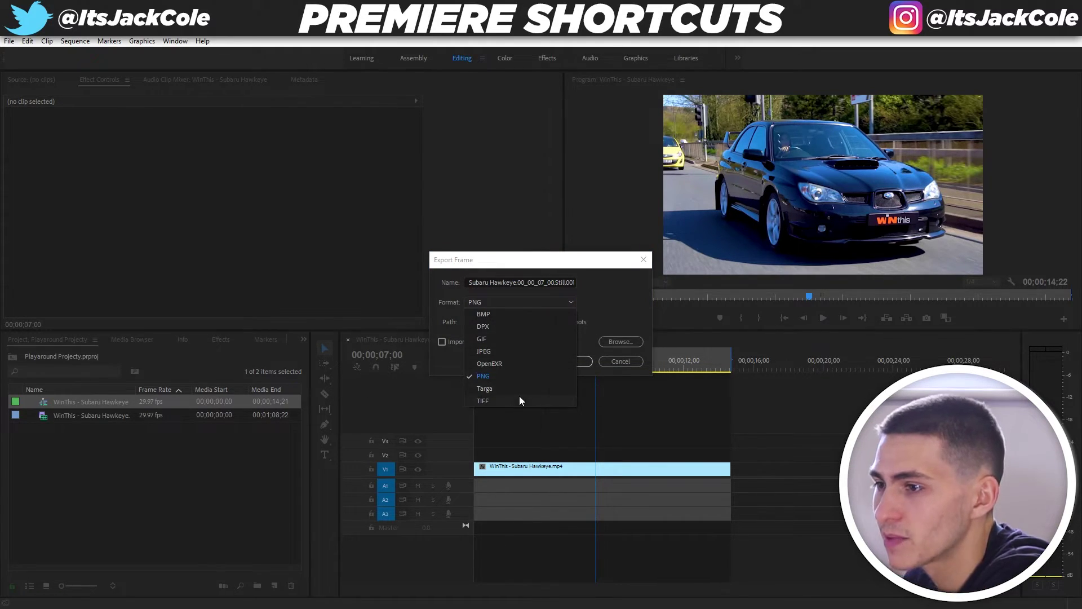
{"action": "left_click", "coordinate": [500, 377]}
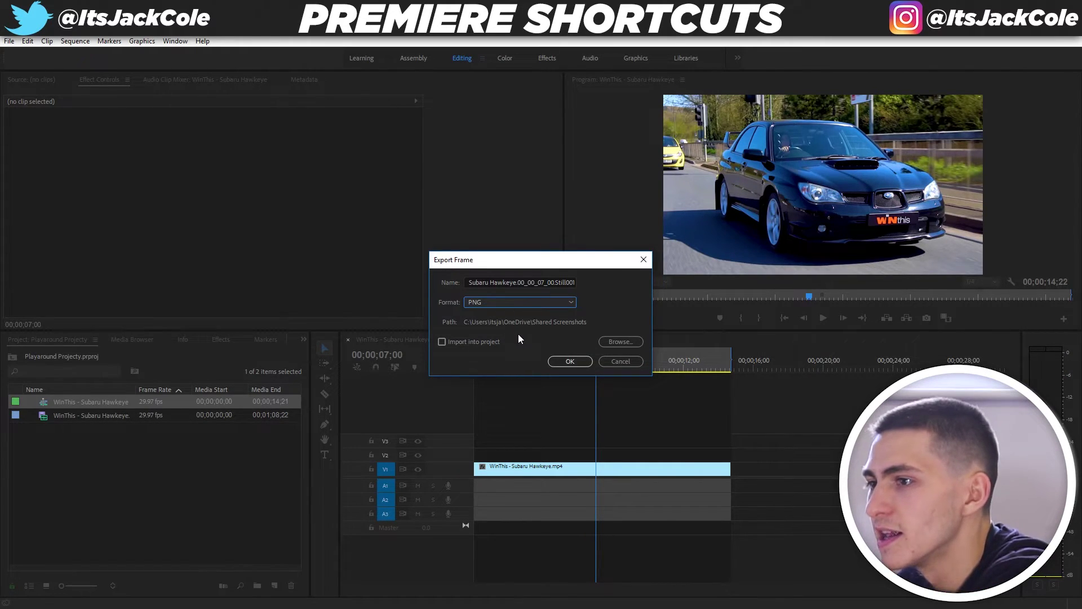
{"action": "left_click", "coordinate": [570, 362]}
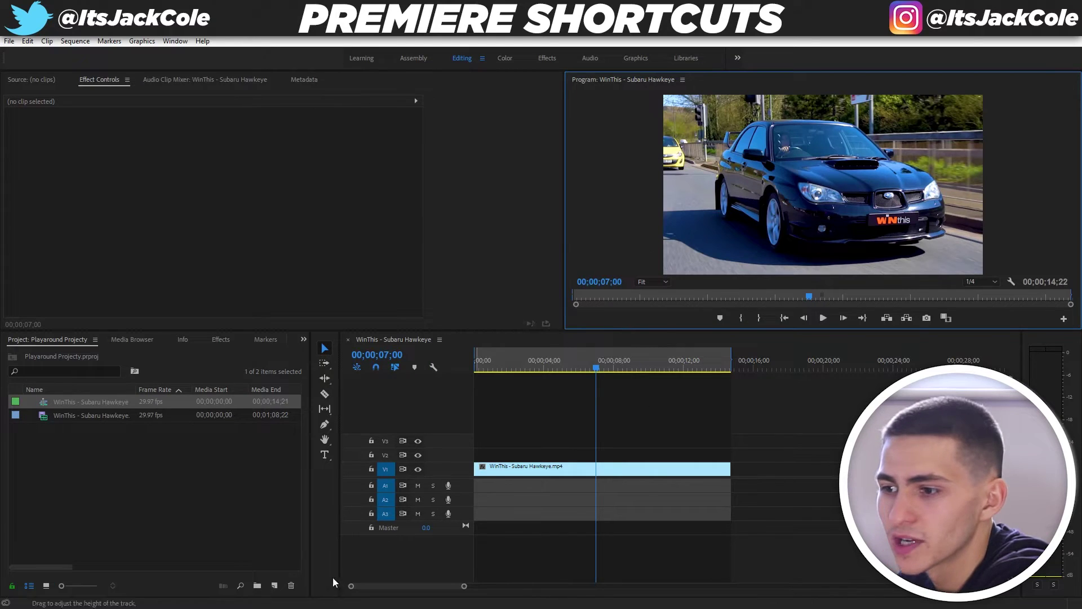
Step: Open the exported Still001 image from the Shared Screenshots folder in File Explorer, view it, and close it
{"action": "mouse_move", "coordinate": [265, 607]}
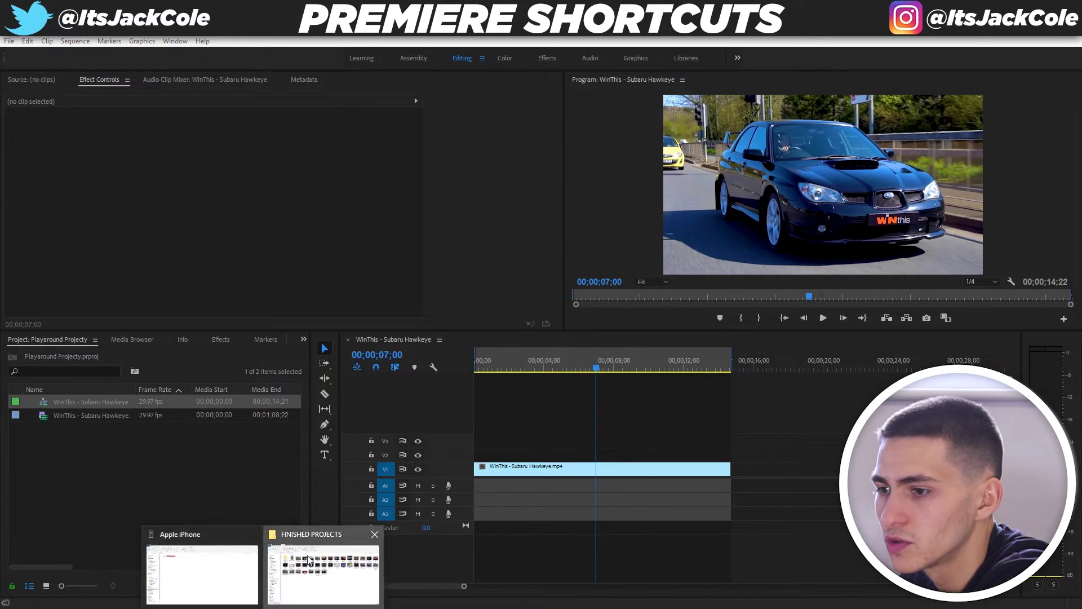
{"action": "left_click", "coordinate": [324, 567]}
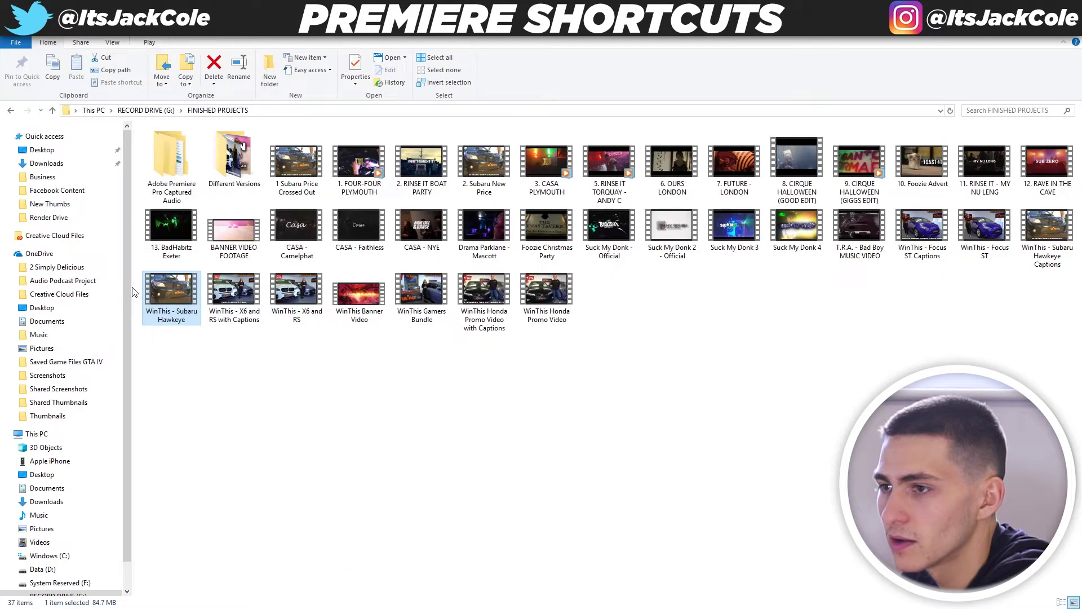
{"action": "left_click", "coordinate": [79, 390]}
{"action": "double_click", "coordinate": [547, 166]}
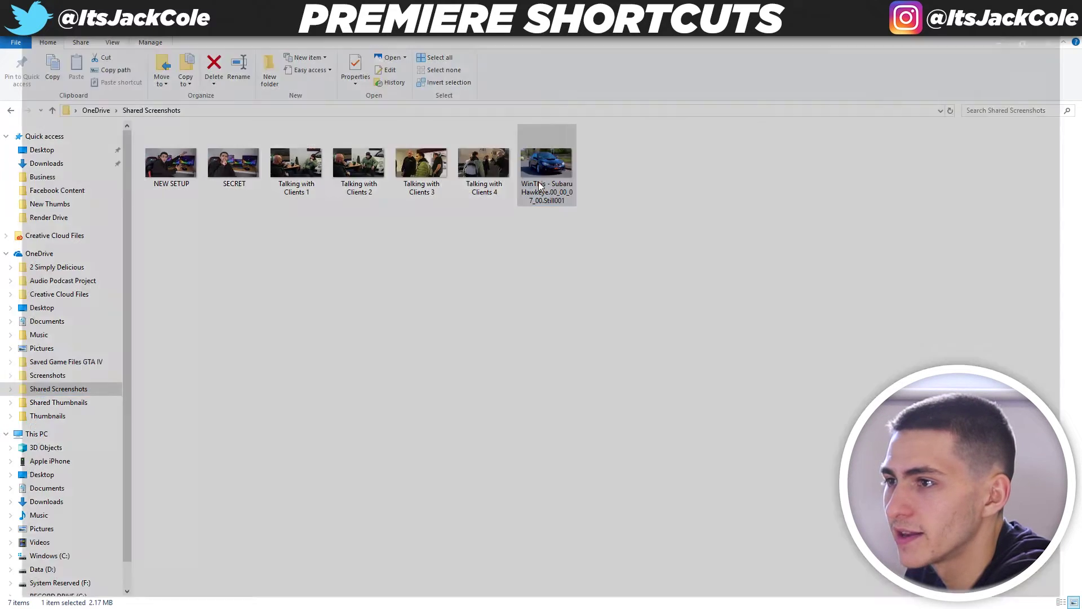
{"action": "key", "text": "super+Down"}
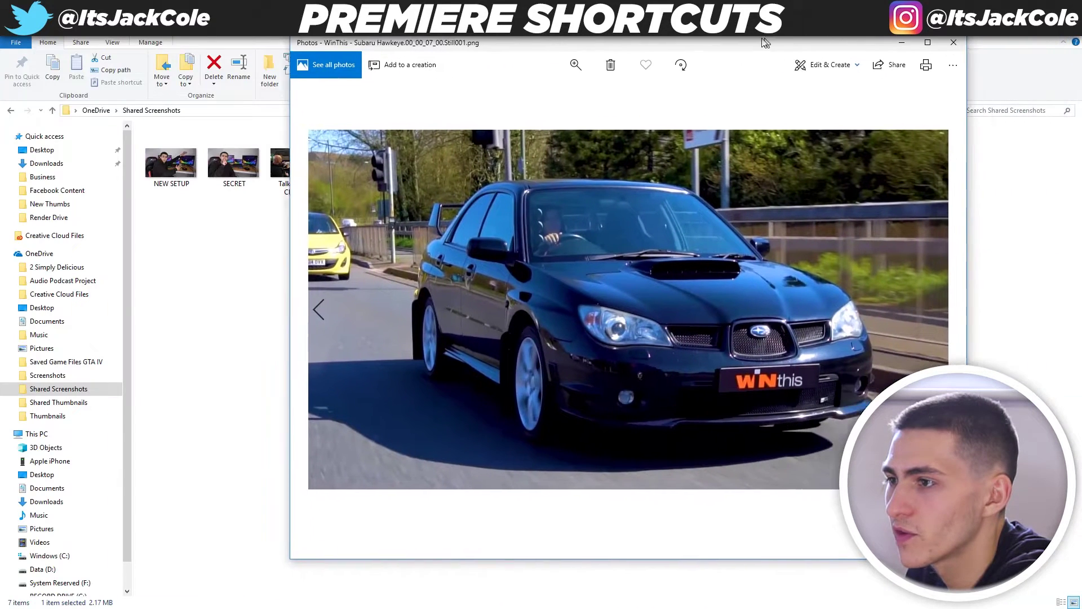
{"action": "left_click", "coordinate": [946, 44]}
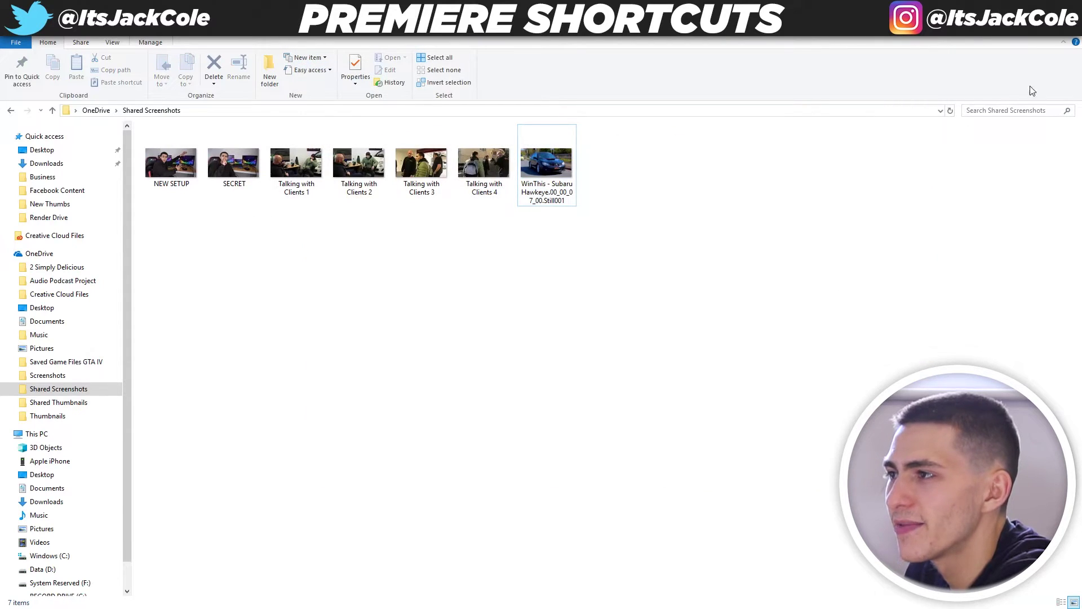
Step: Switch back to Premiere Pro and export the frame at 00;00;07;00 again as a PNG still
{"action": "key", "text": "alt+Tab"}
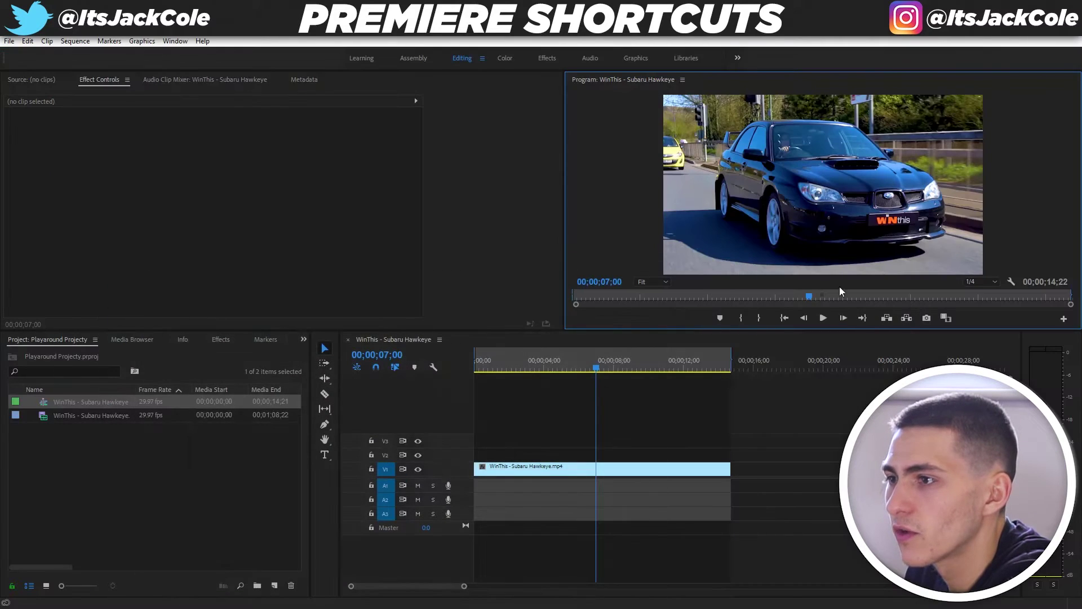
{"action": "left_click", "coordinate": [926, 318]}
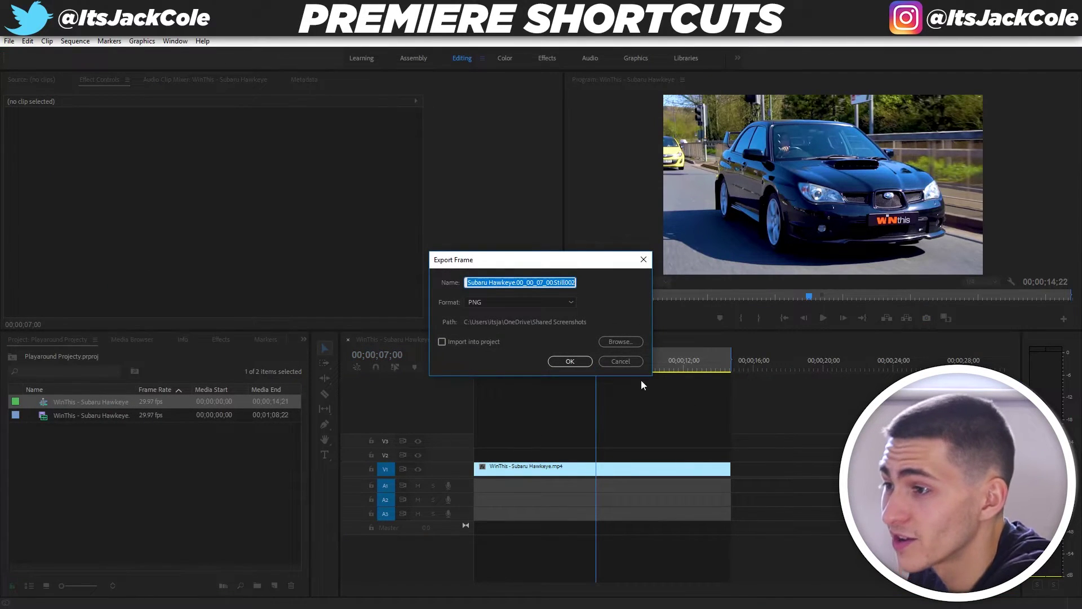
{"action": "key", "text": "Return"}
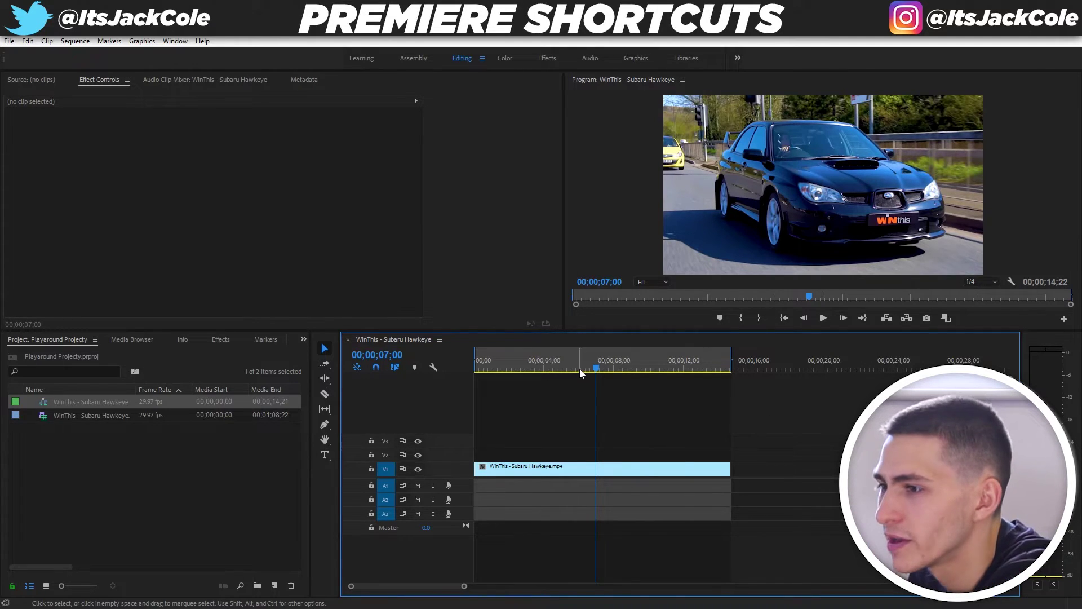
Step: Mark the sequence's out point at 00;00;11;03, move it to the clip's end at 00;00;14;22, and return the playhead to the start
{"action": "key", "text": "Home"}
{"action": "left_click_drag", "start_coordinate": [628, 362], "coordinate": [667, 364]}
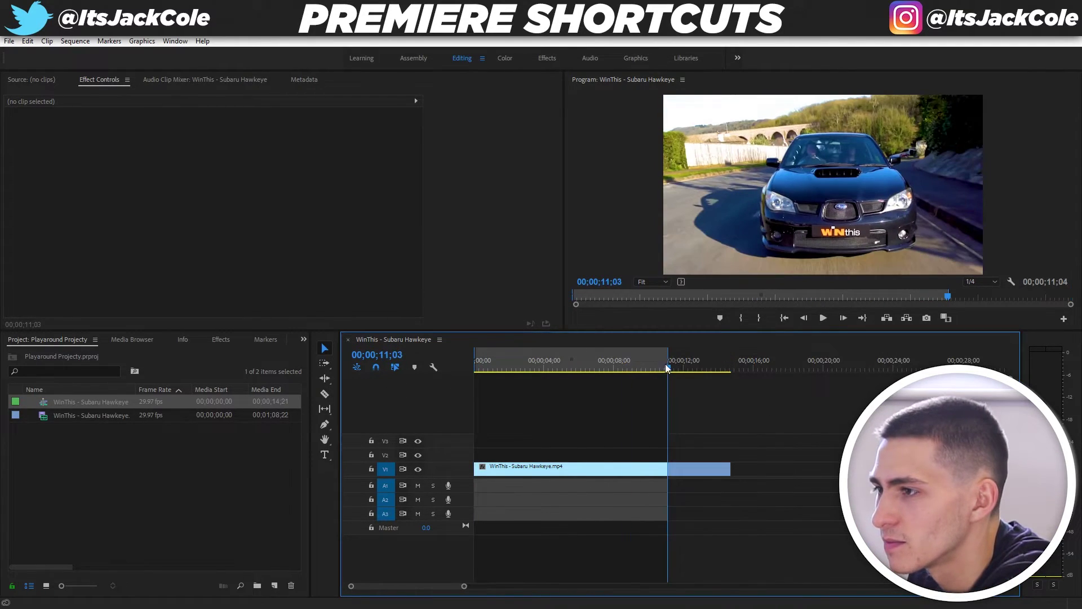
{"action": "left_click", "coordinate": [735, 364]}
{"action": "key", "text": "o"}
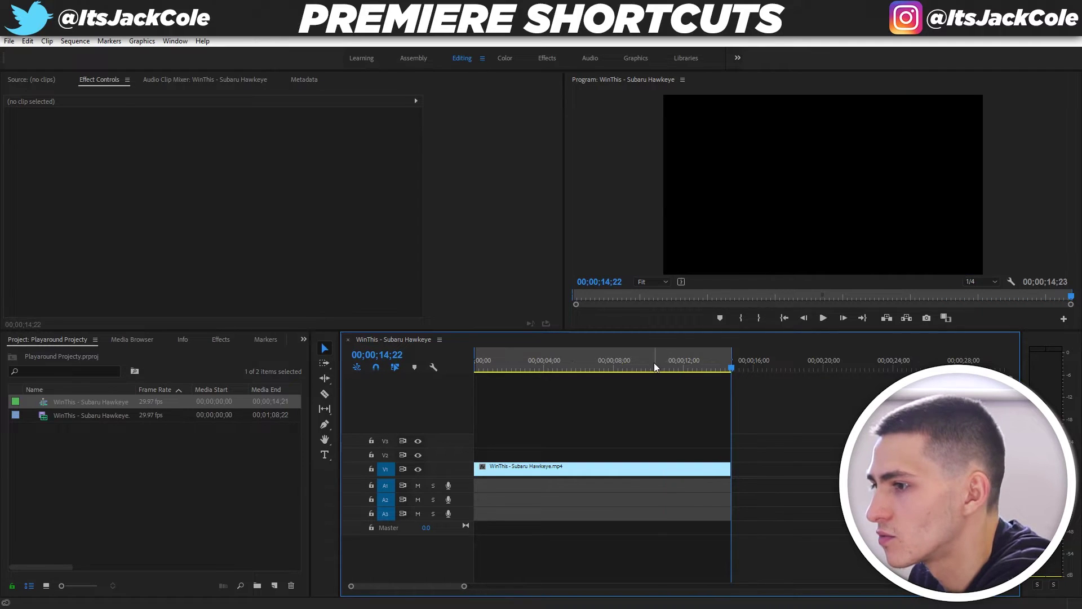
{"action": "key", "text": "Home"}
Step: Switch to File Explorer and open the WinThis Shoot 2 folder inside FOOTAGE DRIVE on RECORD DRIVE (G:)
{"action": "left_click", "coordinate": [337, 579]}
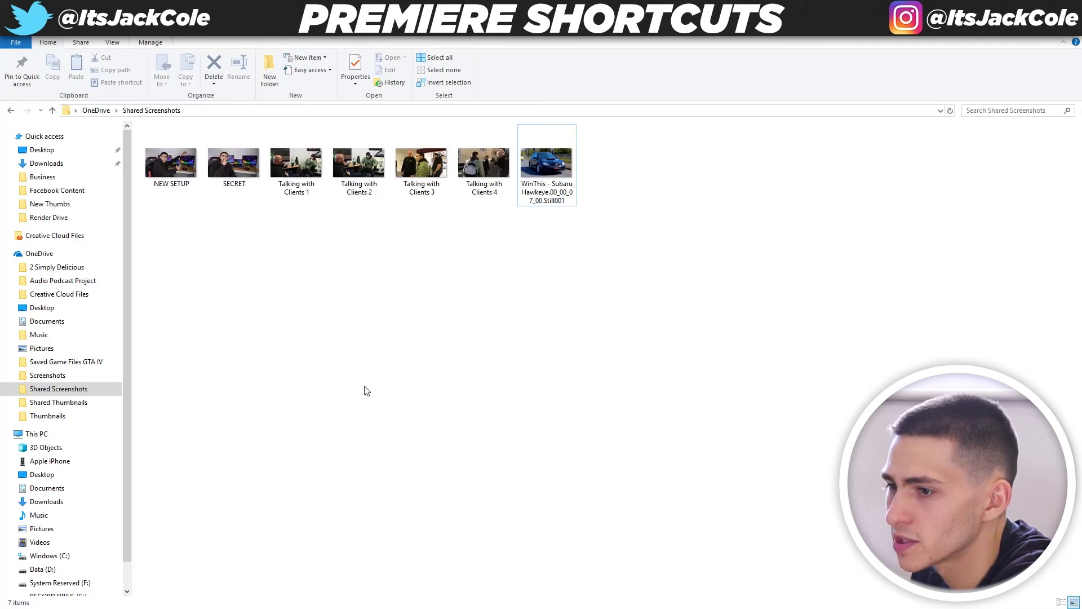
{"action": "left_click", "coordinate": [10, 110]}
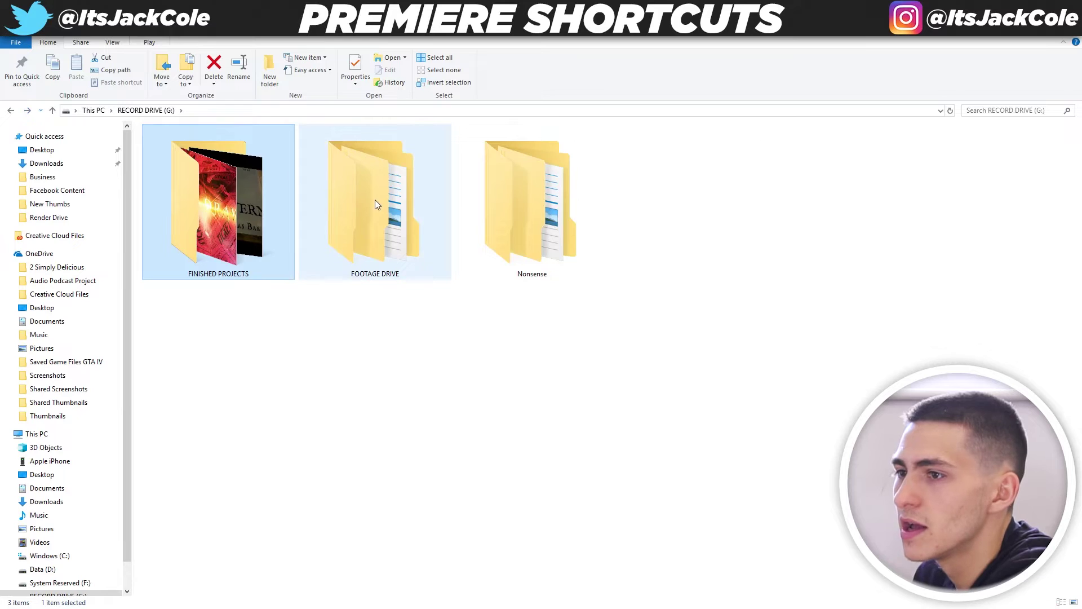
{"action": "double_click", "coordinate": [374, 200]}
{"action": "left_click_drag", "start_coordinate": [433, 385], "coordinate": [411, 399]}
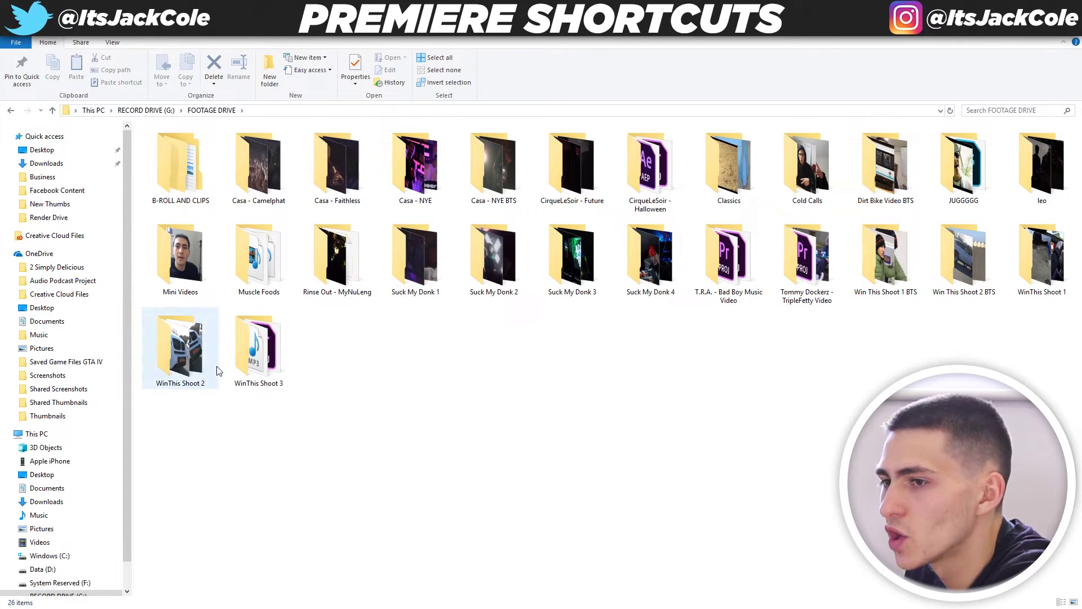
{"action": "double_click", "coordinate": [191, 337]}
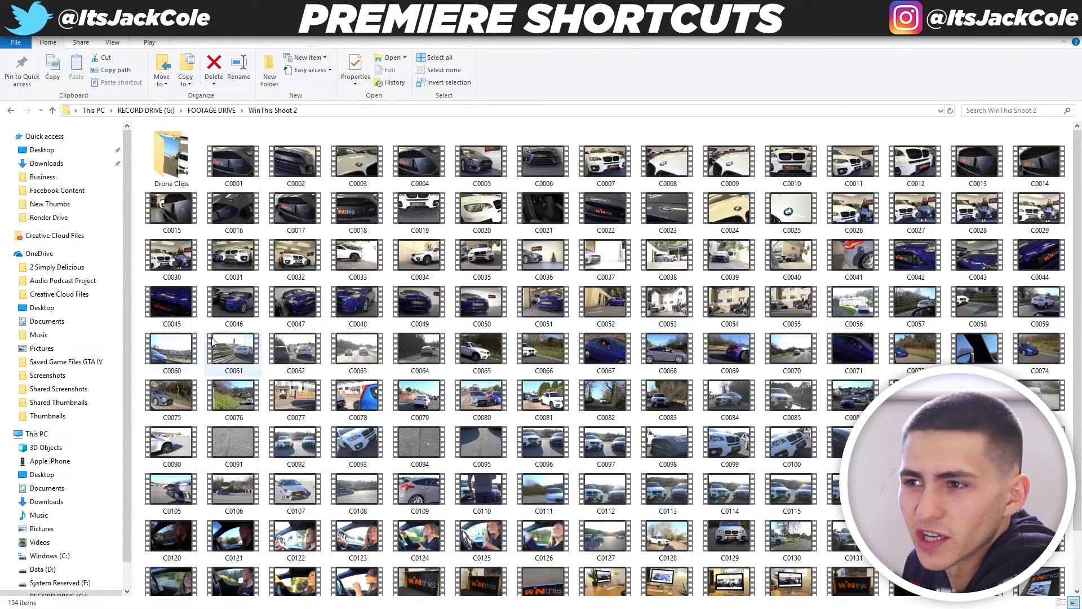
Step: Import C0084.MP4 from the WinThis Shoot 2 folder into the Premiere Pro project and play it in the Source monitor
{"action": "scroll", "coordinate": [418, 349], "scroll_direction": "down", "scroll_amount": 1}
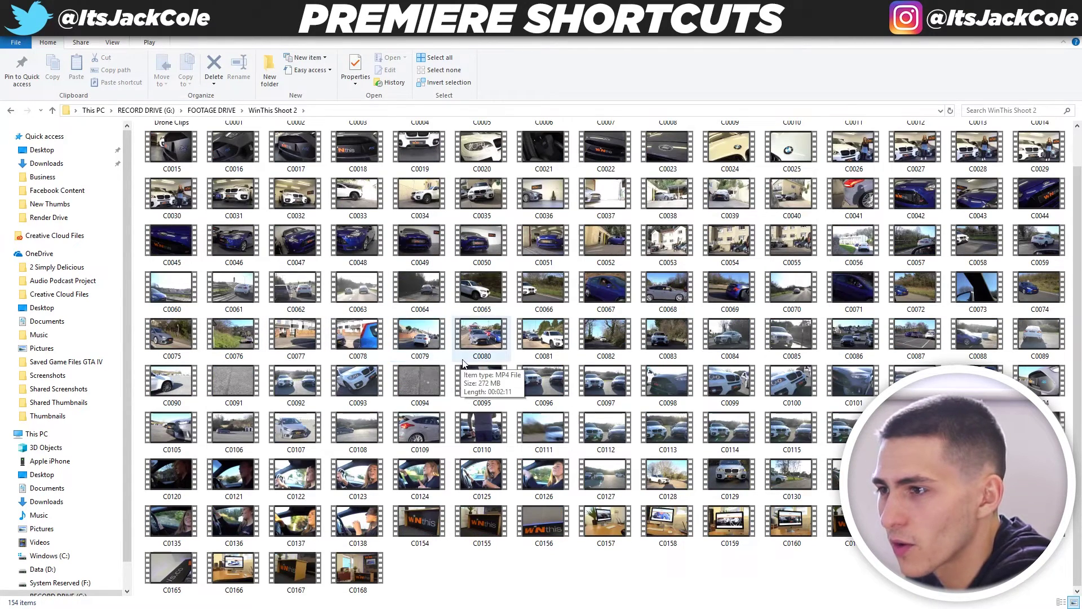
{"action": "scroll", "coordinate": [432, 335], "scroll_direction": "up", "scroll_amount": 1}
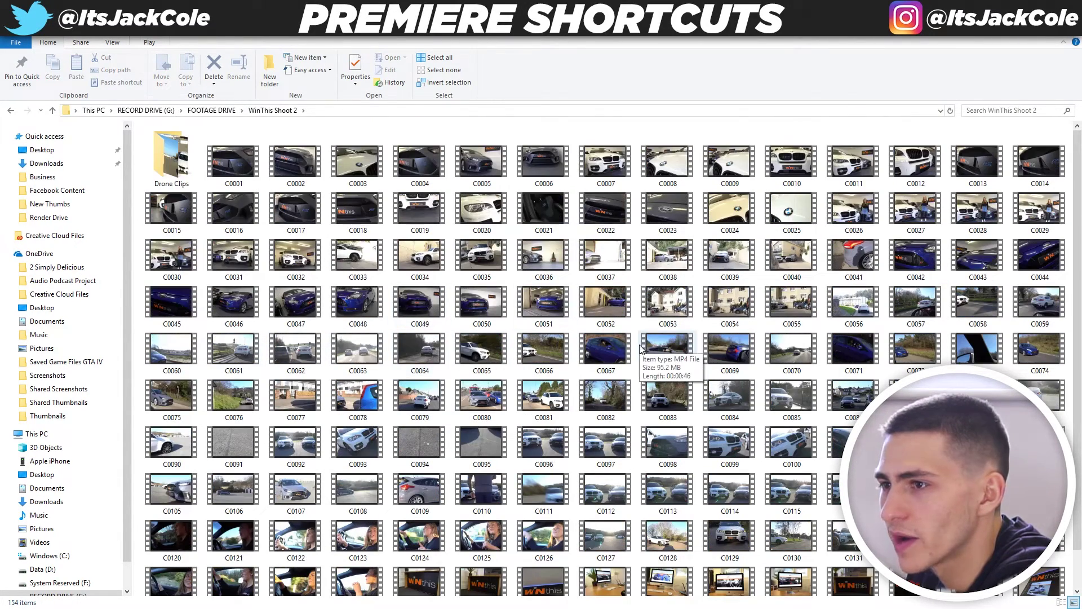
{"action": "scroll", "coordinate": [670, 373], "scroll_direction": "down", "scroll_amount": 1}
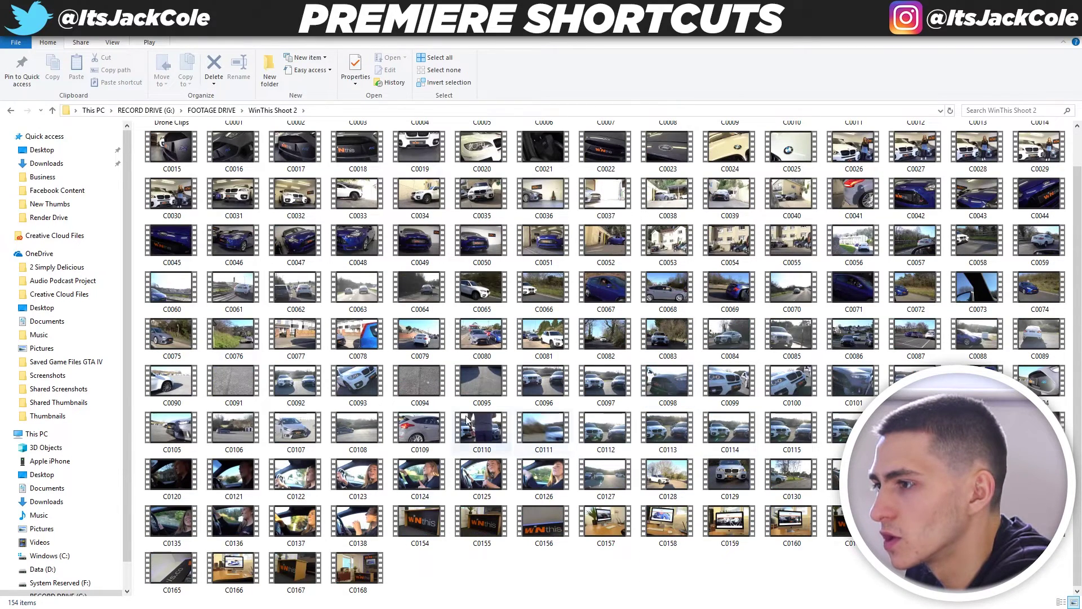
{"action": "left_click_drag", "start_coordinate": [733, 333], "coordinate": [166, 478]}
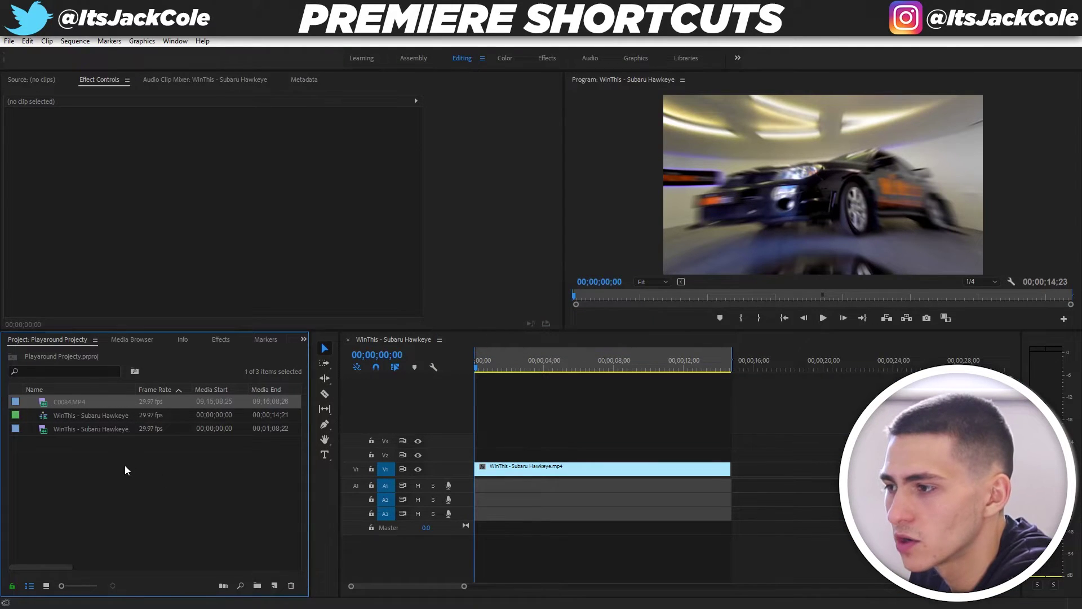
{"action": "double_click", "coordinate": [43, 404]}
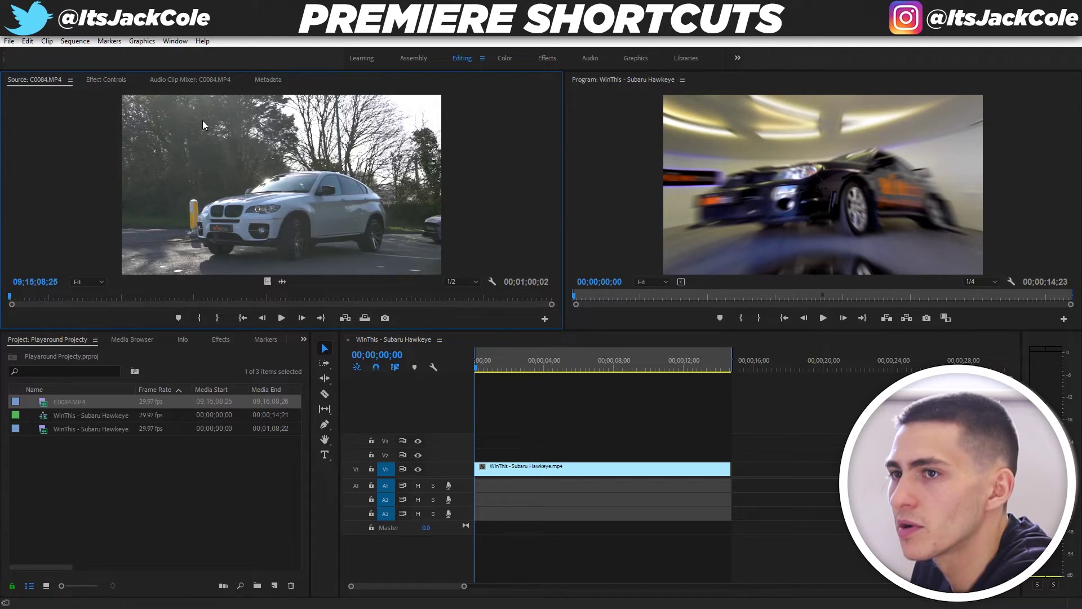
{"action": "key", "text": "space"}
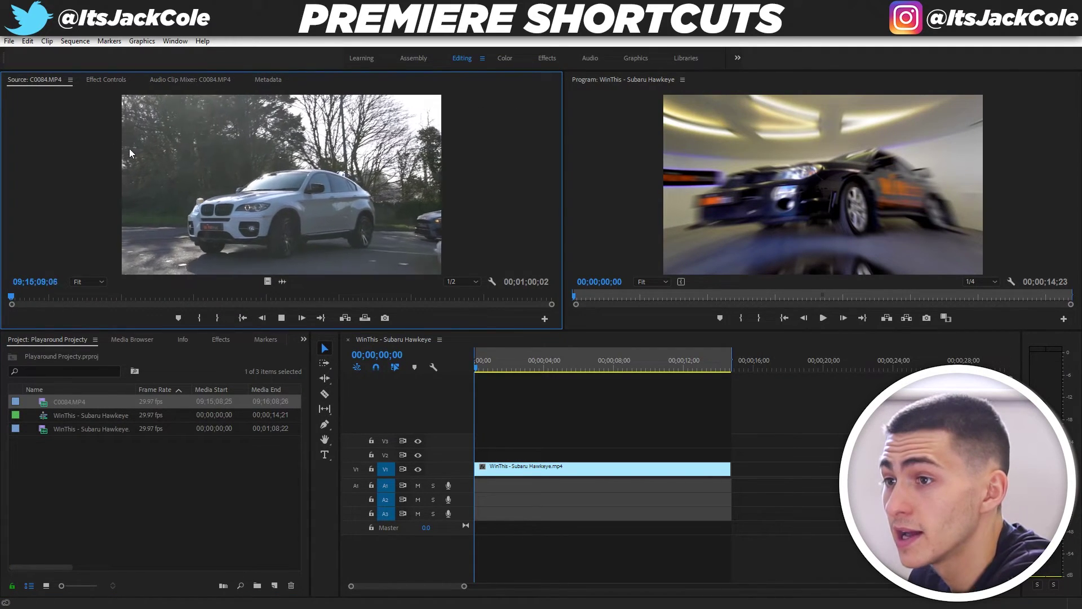
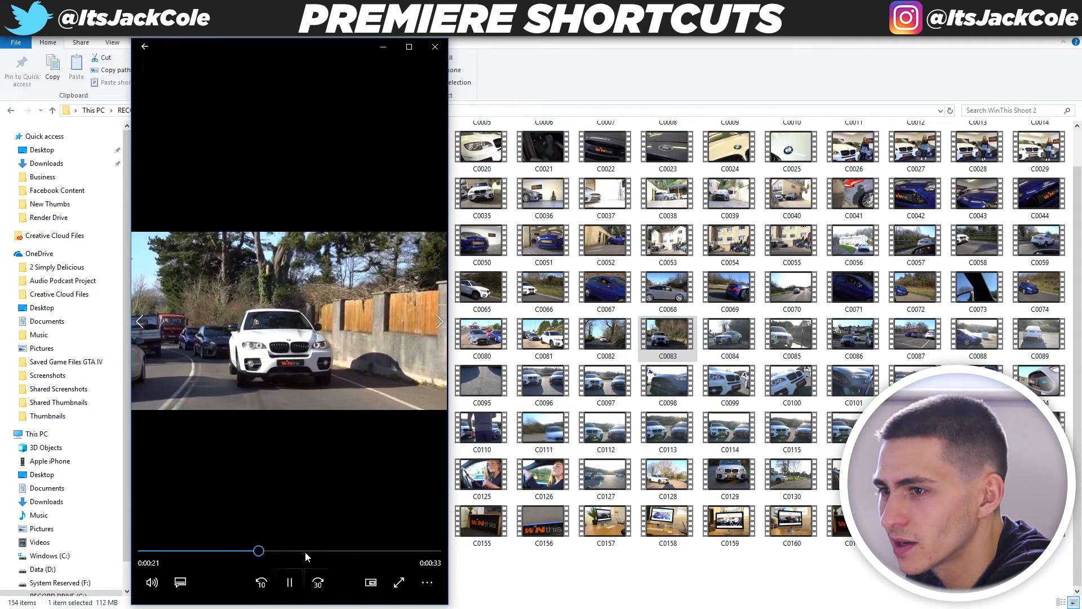
Step: Preview the clips C0083 and C0066 from the WinThis Shoot 2 folder in the video player, closing each one
{"action": "left_click_drag", "start_coordinate": [302, 552], "coordinate": [181, 550]}
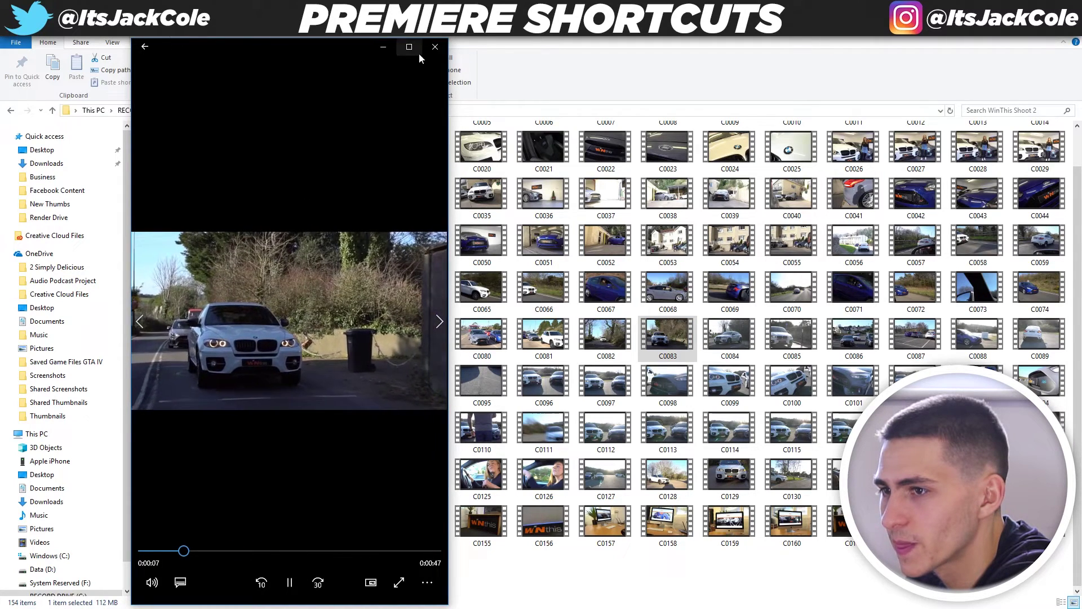
{"action": "left_click", "coordinate": [439, 48]}
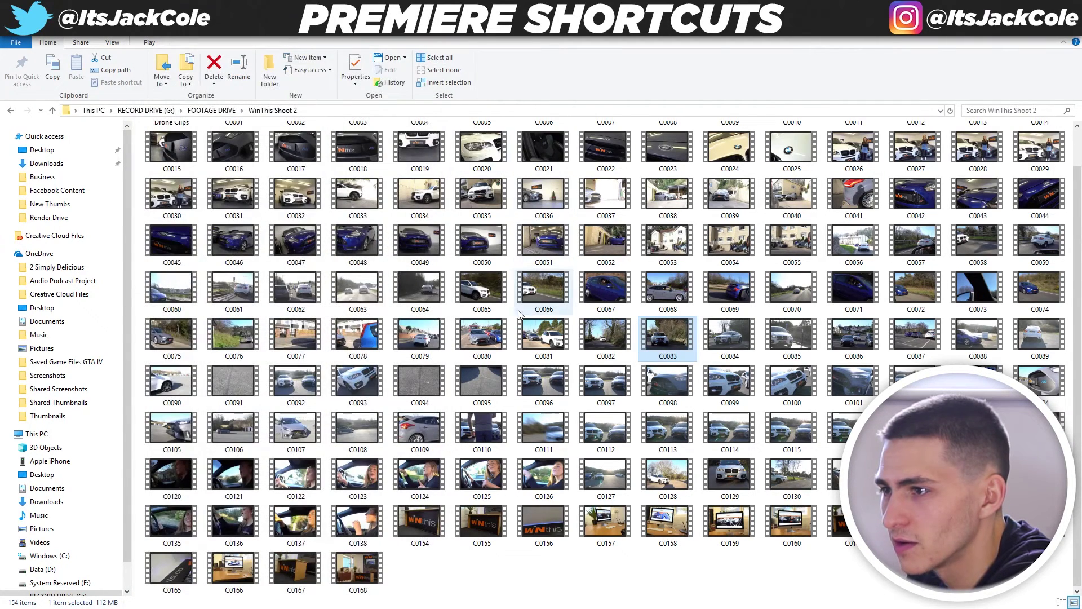
{"action": "double_click", "coordinate": [550, 290]}
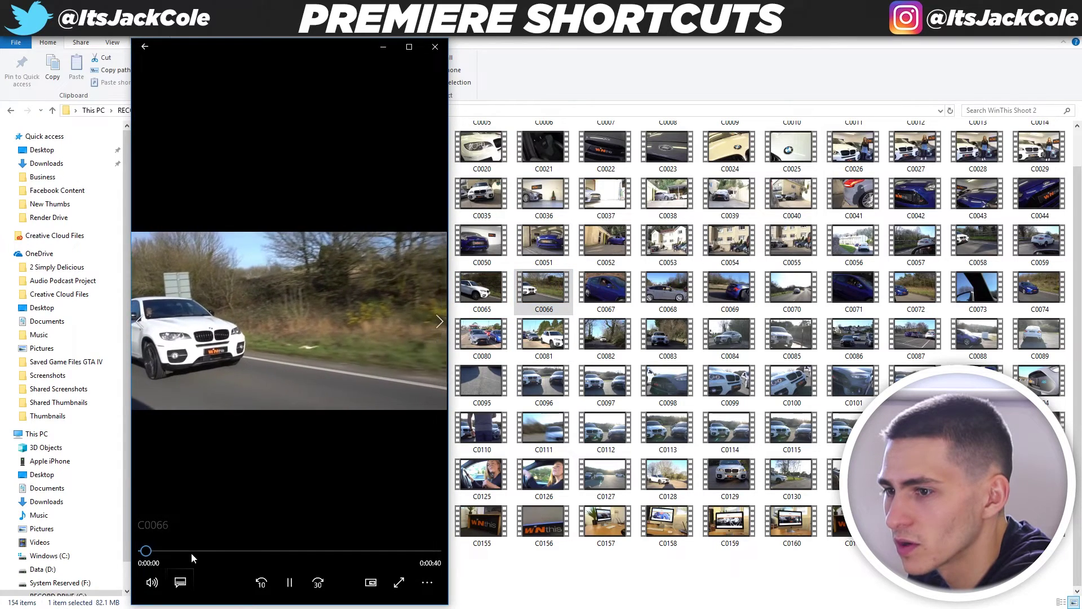
{"action": "key", "text": "alt+F4"}
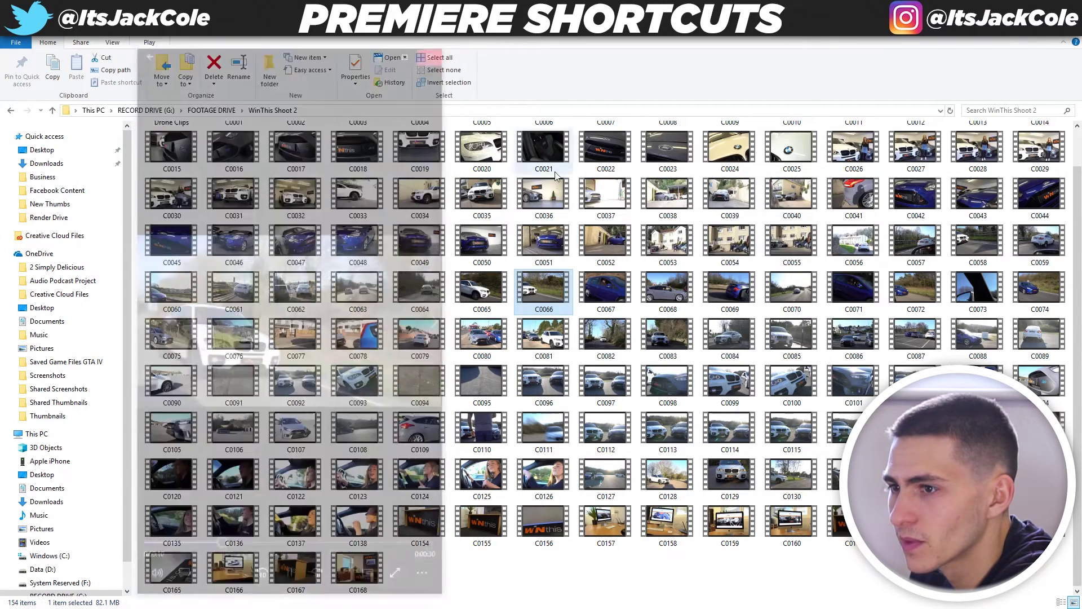
Step: Import C0066.MP4 into the Premiere Pro project and play it in the Source monitor
{"action": "left_click_drag", "start_coordinate": [410, 605], "coordinate": [156, 496]}
{"action": "double_click", "coordinate": [35, 400]}
{"action": "key", "text": "space"}
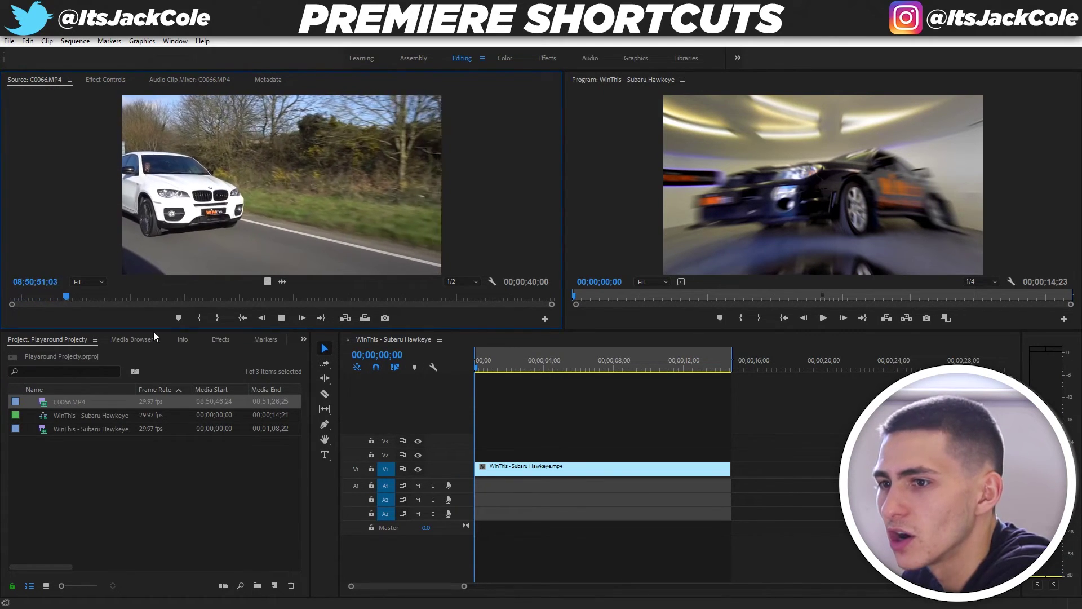
Step: Try placing the full C0066.MP4 clip on the timeline after the Subaru Hawkeye clip, scrub through it, and undo the placement
{"action": "left_click", "coordinate": [279, 593]}
{"action": "left_click_drag", "start_coordinate": [322, 578], "coordinate": [758, 469]}
{"action": "left_click", "coordinate": [761, 367]}
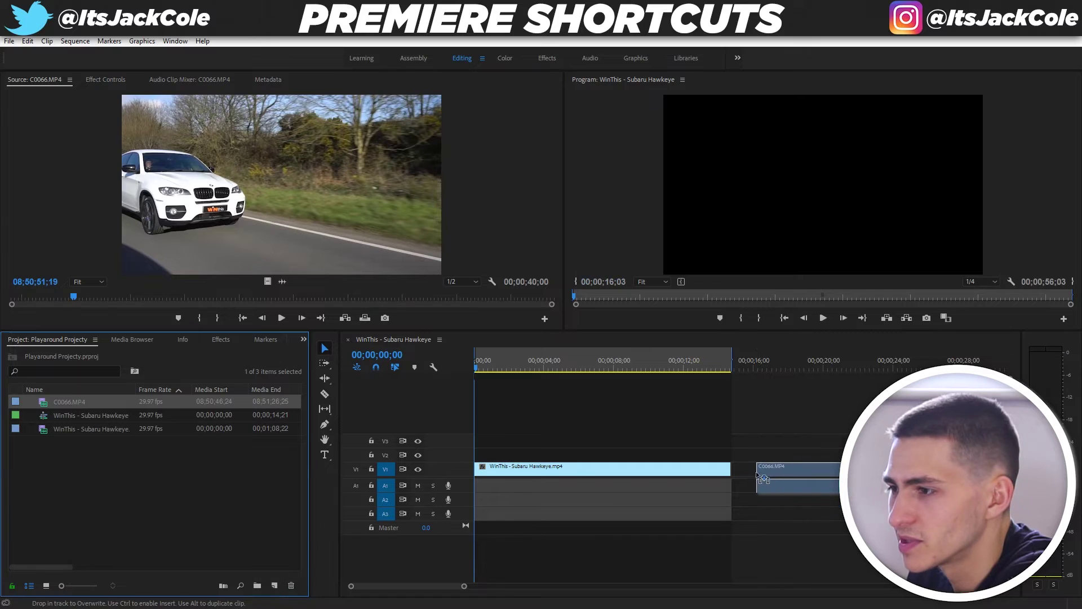
{"action": "left_click_drag", "start_coordinate": [783, 367], "coordinate": [939, 367]}
{"action": "key", "text": "ctrl+z"}
Step: Play C0066.MP4 in the Source monitor up to 08;50;55;27 and mark an in point there
{"action": "left_click", "coordinate": [205, 217]}
{"action": "key", "text": "space"}
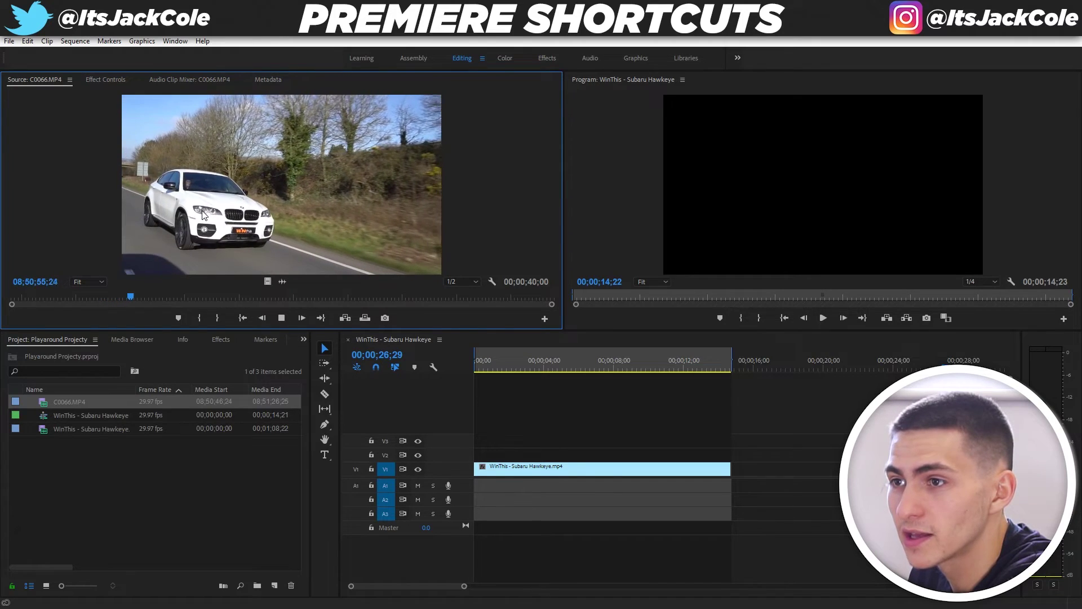
{"action": "key", "text": "space"}
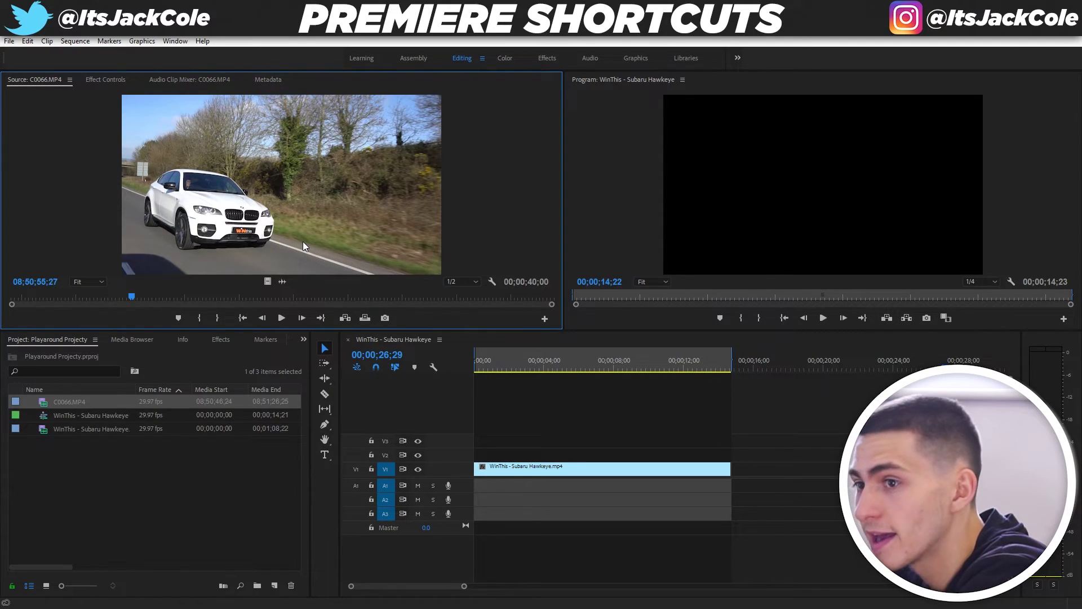
{"action": "key", "text": "i"}
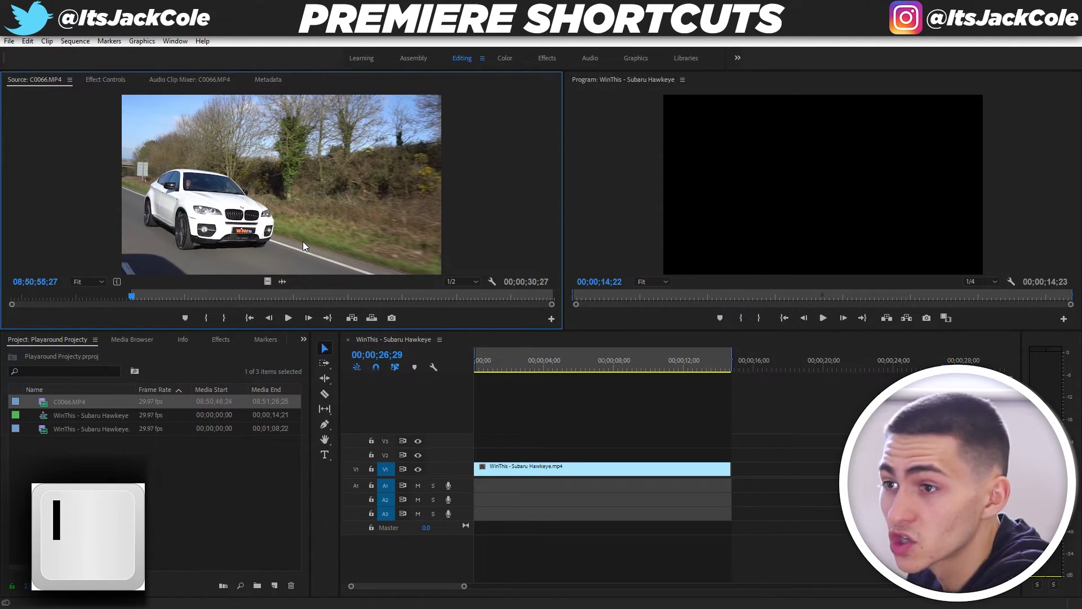
Step: Try placing the marked part of C0066.MP4 directly after the Subaru Hawkeye clip, play it, and delete it from the timeline
{"action": "key", "text": "space"}
{"action": "key", "text": "space"}
{"action": "left_click", "coordinate": [251, 436]}
{"action": "left_click_drag", "start_coordinate": [251, 436], "coordinate": [747, 457]}
{"action": "left_click", "coordinate": [736, 370]}
{"action": "key", "text": "space"}
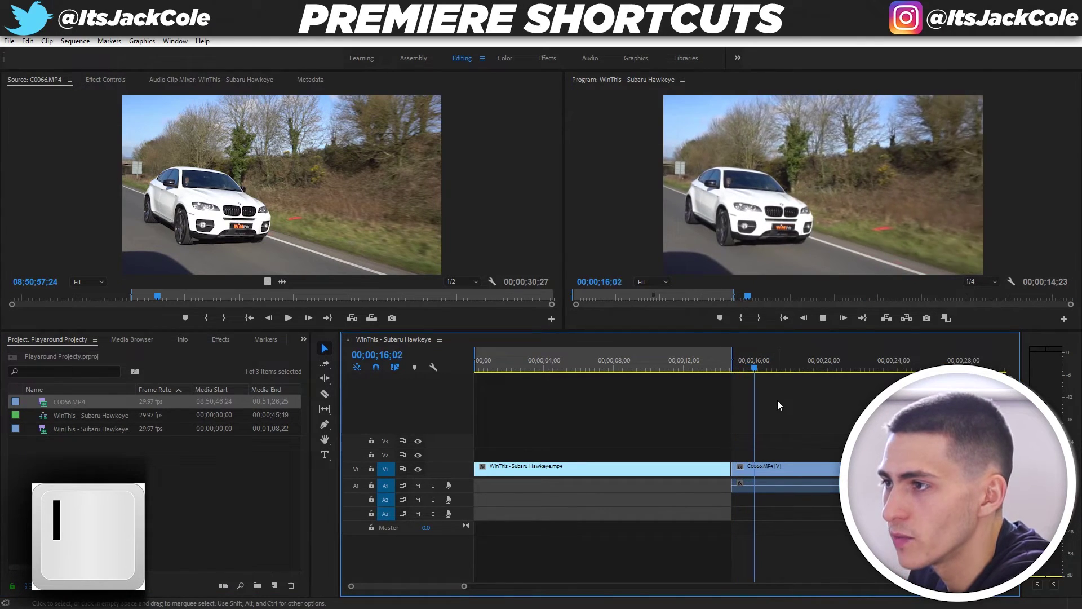
{"action": "left_click", "coordinate": [806, 474]}
{"action": "key", "text": "Delete"}
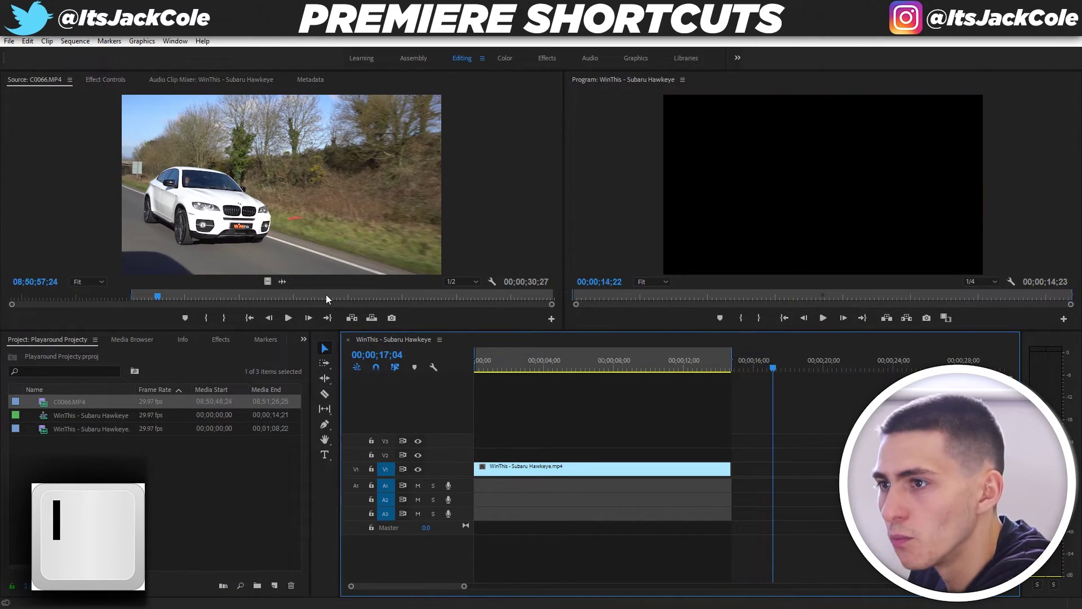
Step: Return the Source monitor's playhead to the in point of C0066.MP4
{"action": "left_click", "coordinate": [313, 229]}
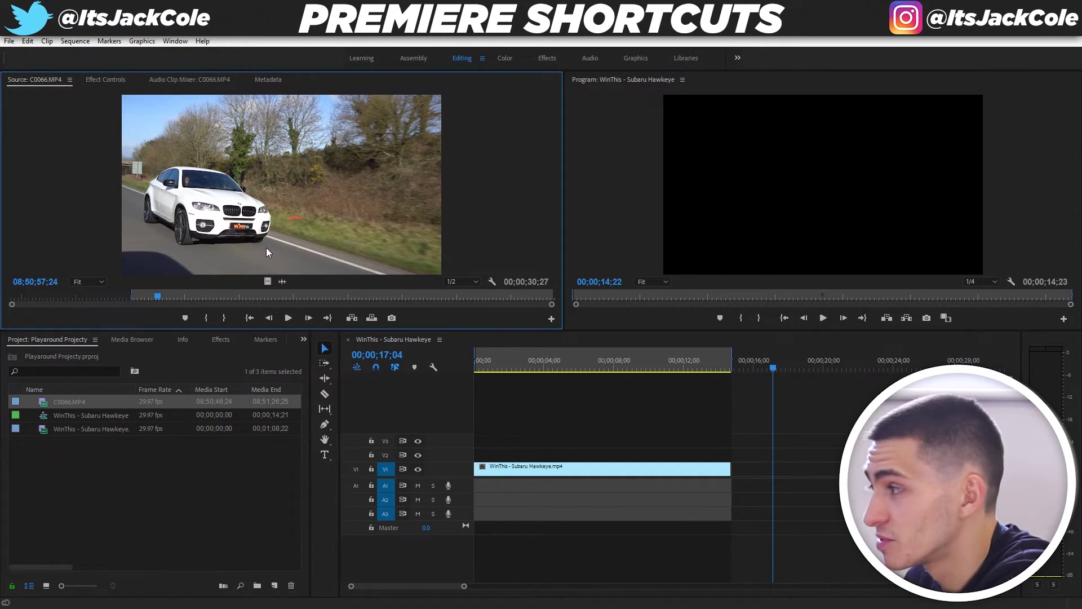
{"action": "key", "text": "shift+i"}
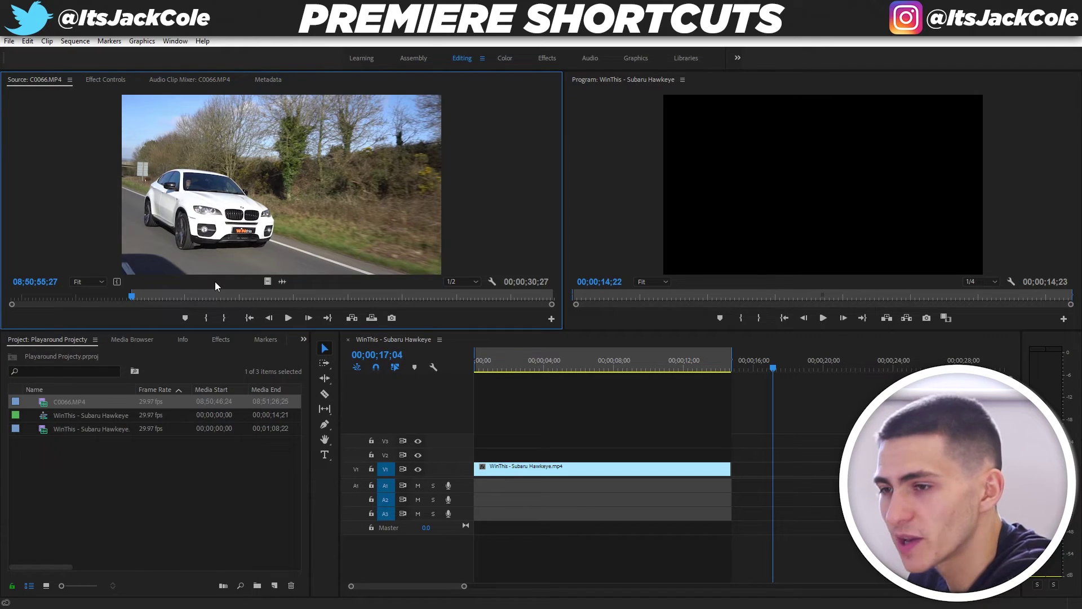
Step: Open WinThis - Subaru Hawkeye.mp4 in the Source monitor, scrub to 00;00;13;22, and play a few seconds from there
{"action": "double_click", "coordinate": [41, 430]}
{"action": "left_click_drag", "start_coordinate": [63, 295], "coordinate": [120, 305]}
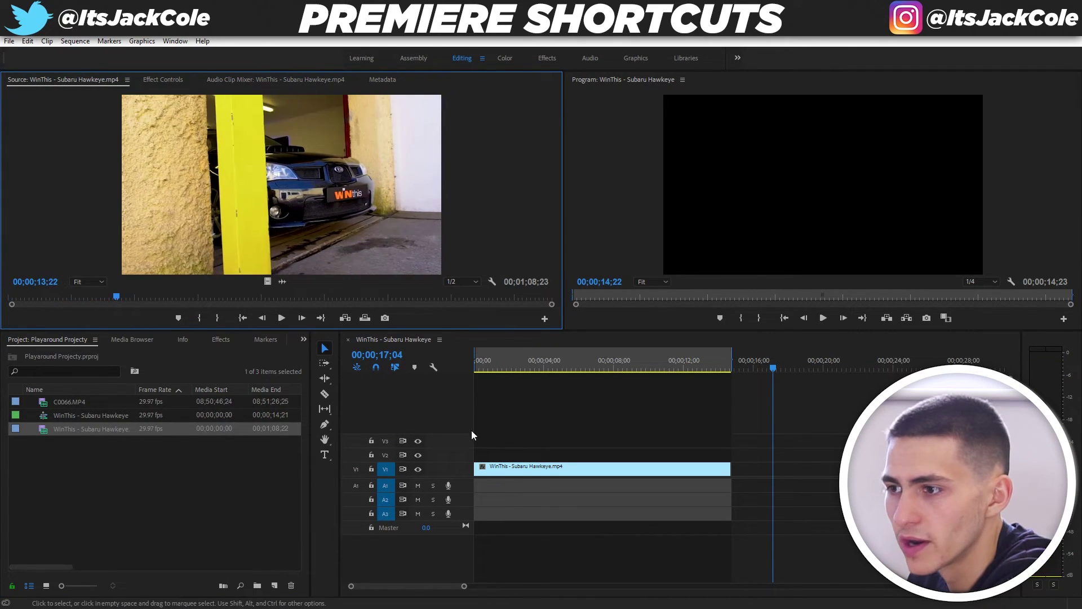
{"action": "key", "text": "space"}
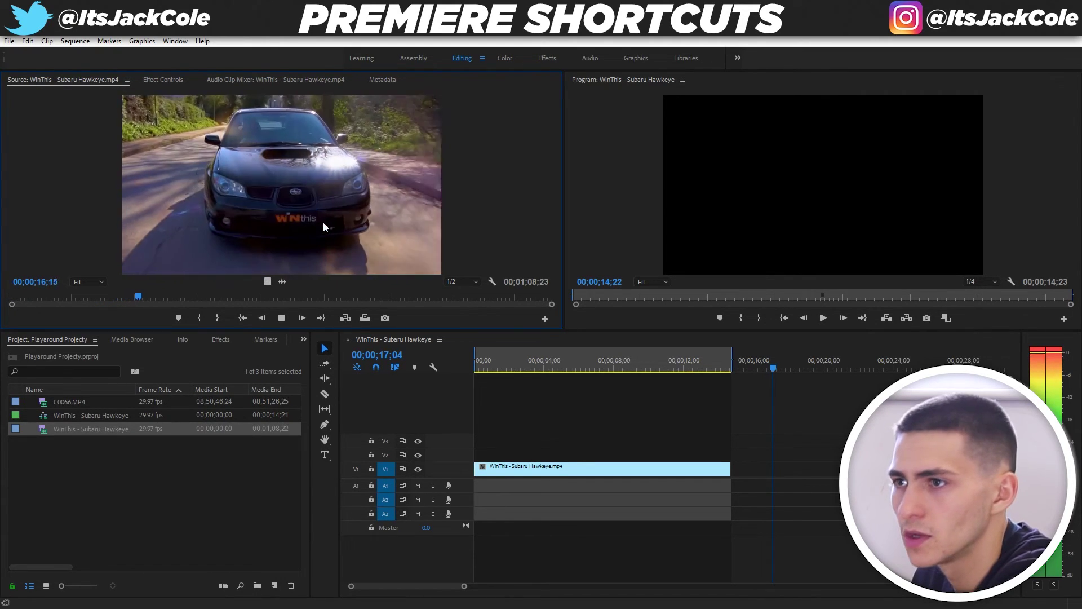
{"action": "key", "text": "space"}
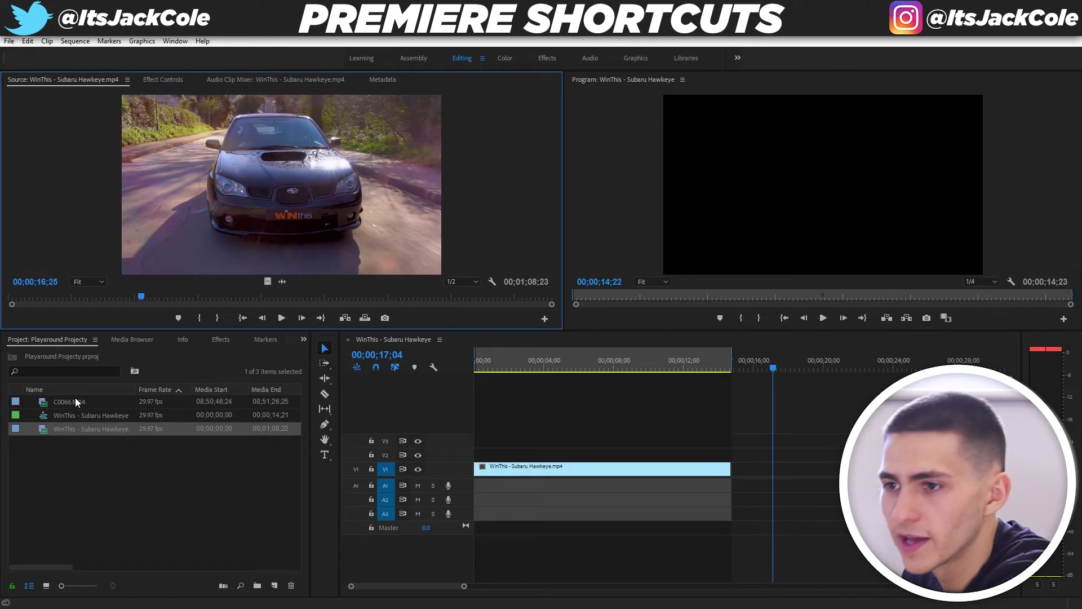
Step: Reload C0066.MP4 in the Source monitor and place only its marked video on V1 directly after the Subaru Hawkeye clip at 00;00;14;22
{"action": "left_click", "coordinate": [49, 404]}
{"action": "left_click_drag", "start_coordinate": [45, 405], "coordinate": [267, 207]}
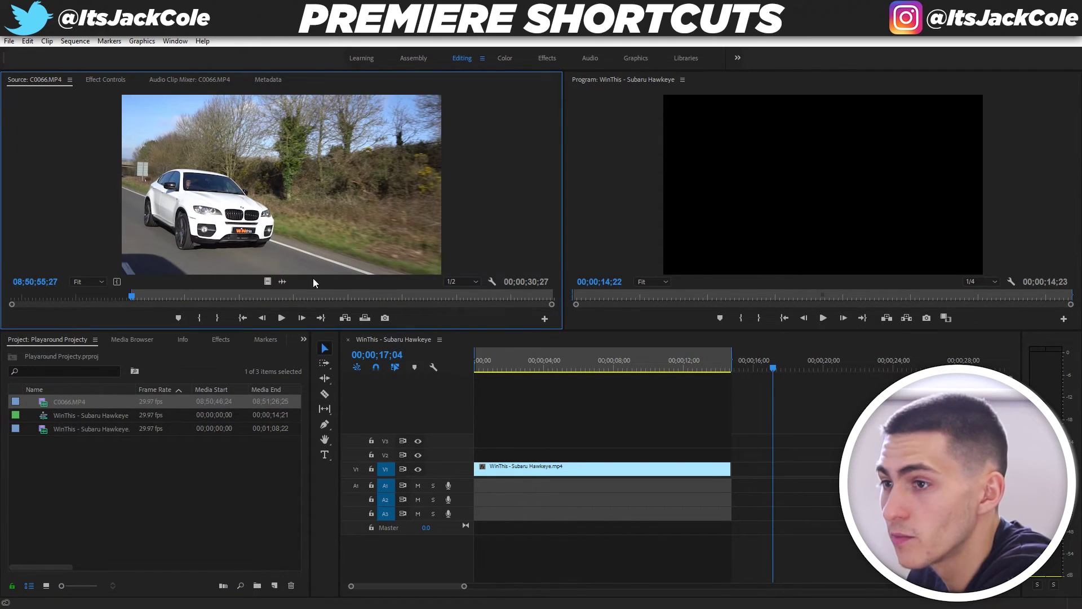
{"action": "left_click_drag", "start_coordinate": [577, 375], "coordinate": [738, 478]}
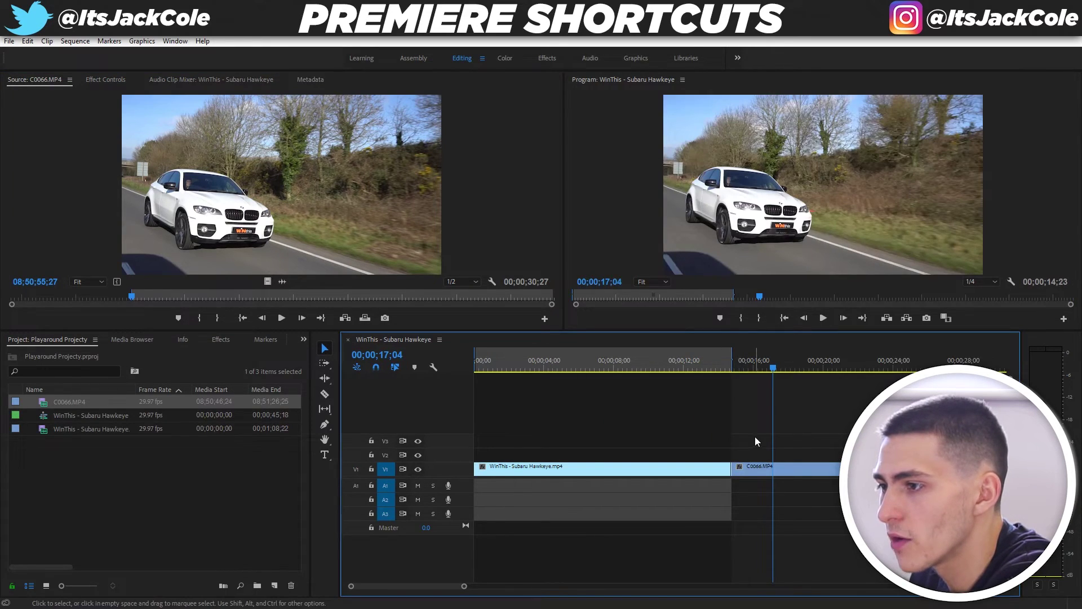
{"action": "left_click", "coordinate": [734, 366]}
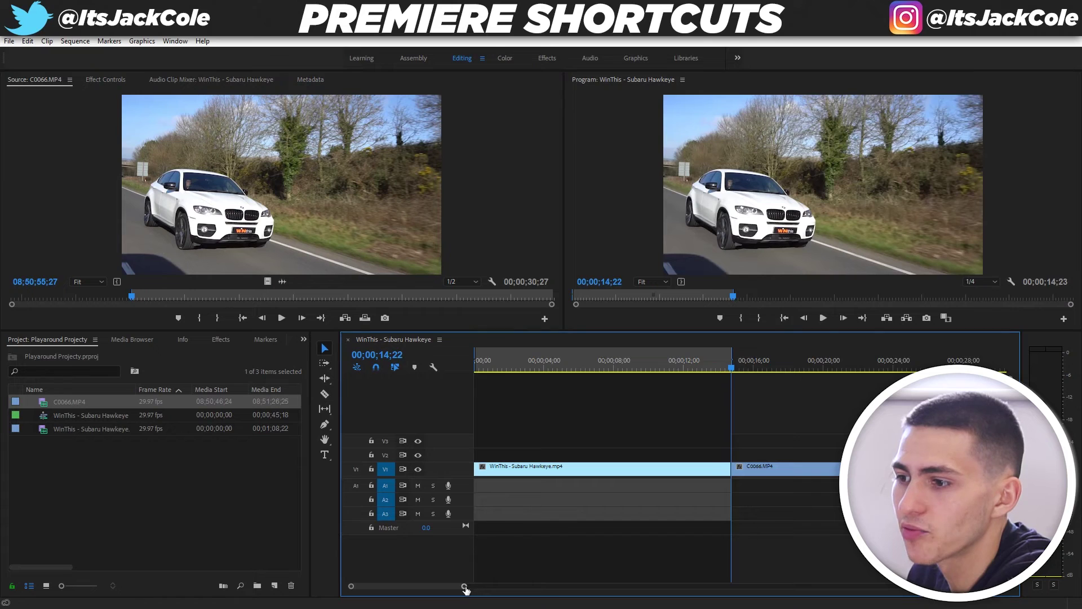
{"action": "left_click_drag", "start_coordinate": [464, 586], "coordinate": [579, 586]}
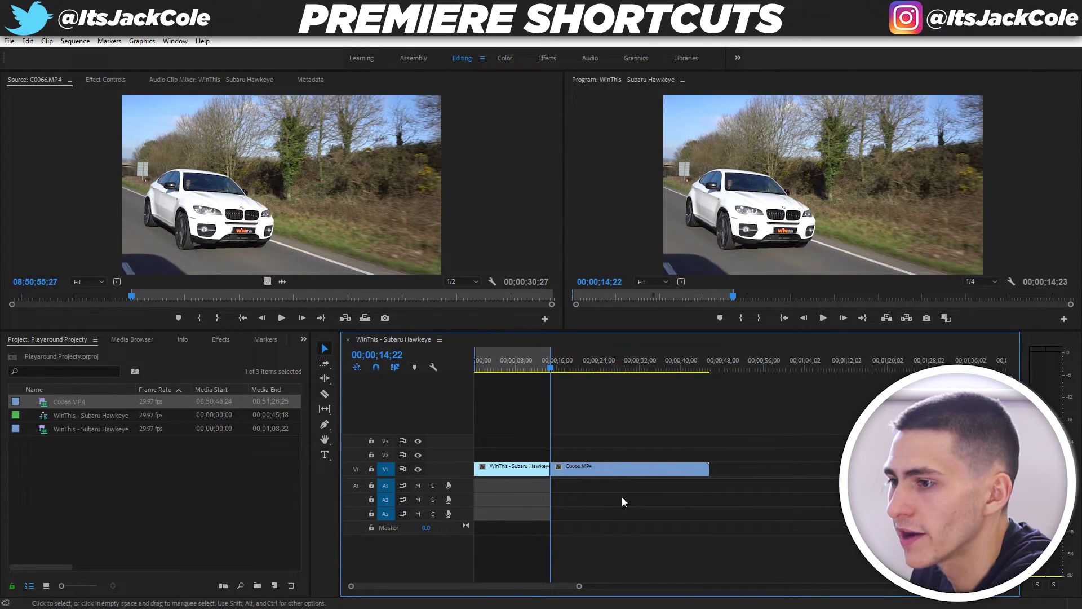
Step: Play the C0066.MP4 clip in the sequence from its start and scrub through it to 00;00;32;07
{"action": "key", "text": "space"}
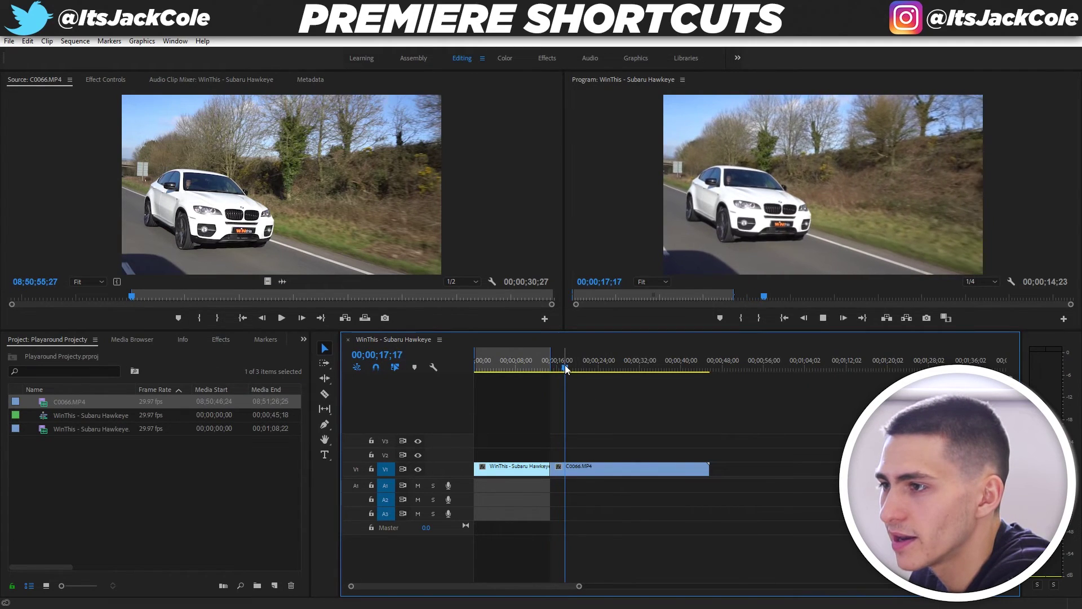
{"action": "key", "text": "Up"}
{"action": "key", "text": "space"}
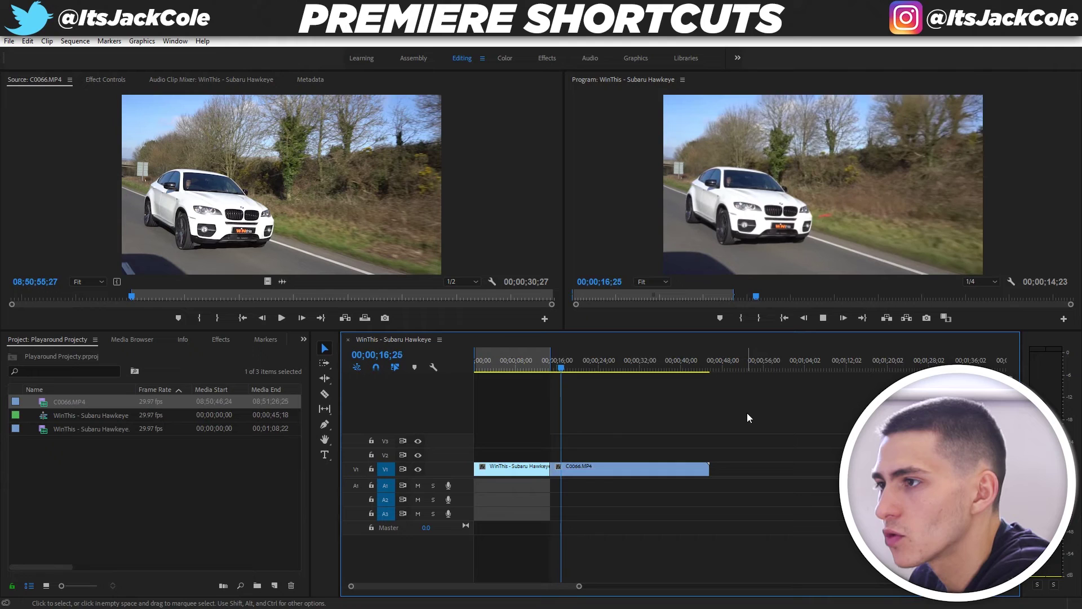
{"action": "left_click", "coordinate": [566, 366]}
{"action": "left_click_drag", "start_coordinate": [566, 367], "coordinate": [637, 390]}
{"action": "key", "text": "space"}
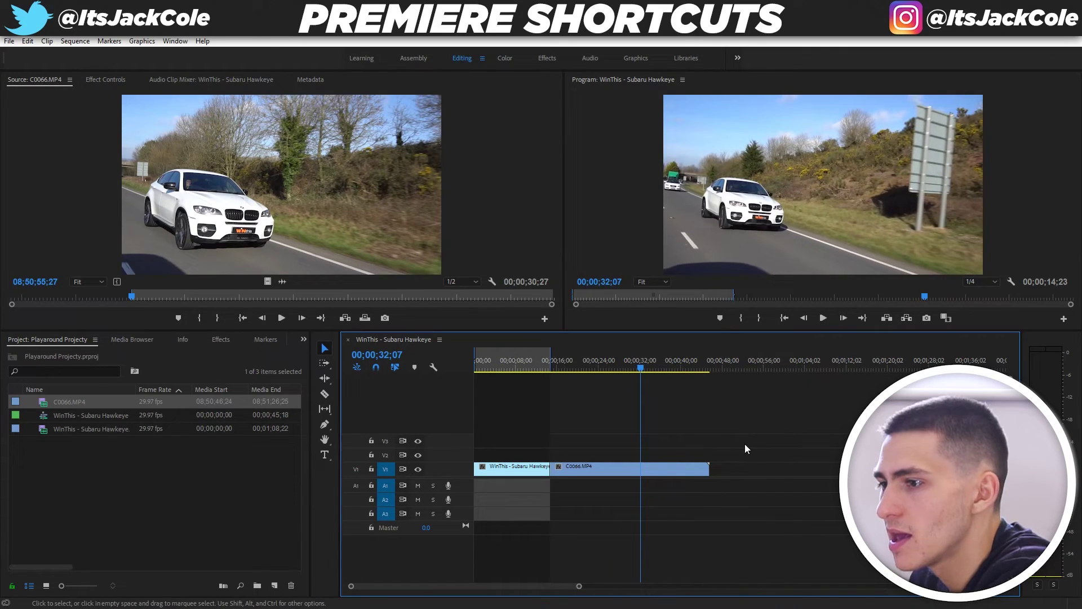